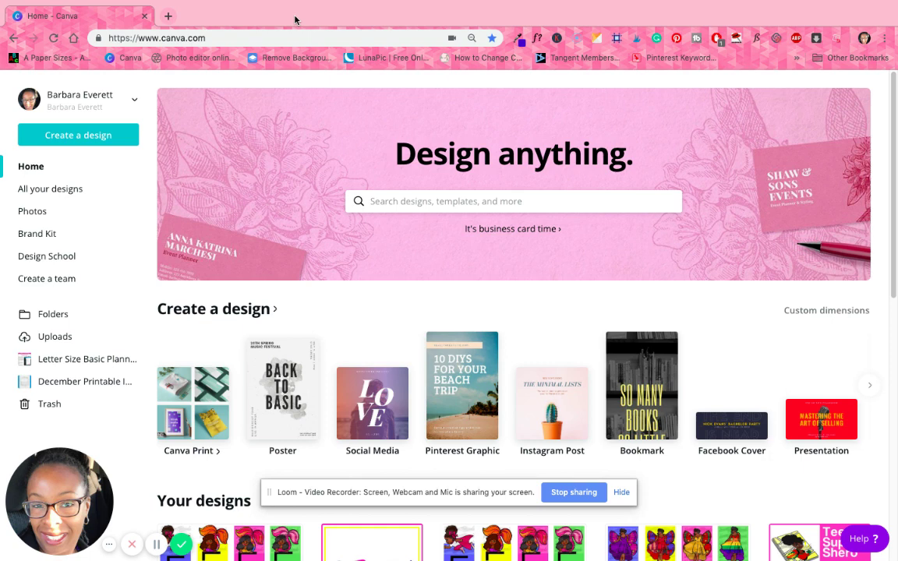
- Search templates for 'worksheets' and open the Brown and Black Book Review template
left_click(436, 208)
type("work")
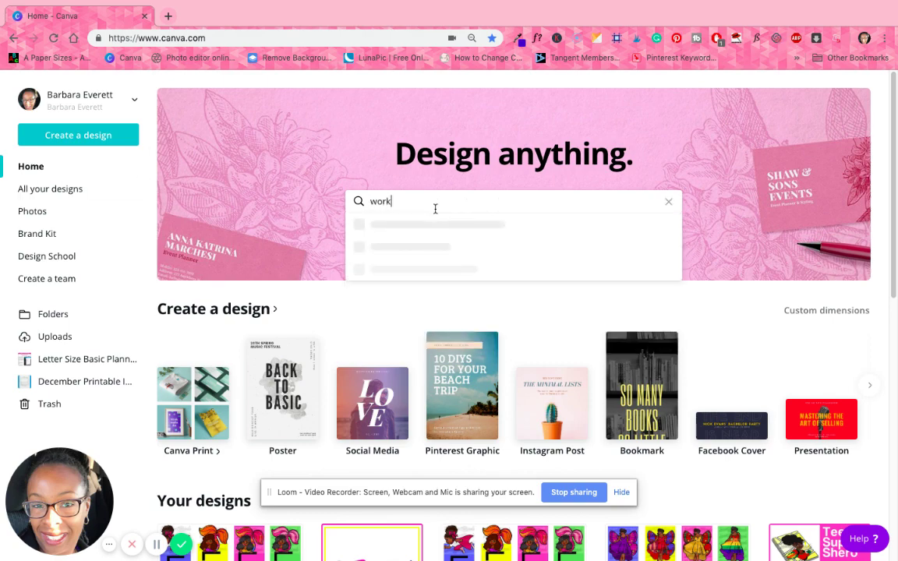
type("sheets")
key("Return")
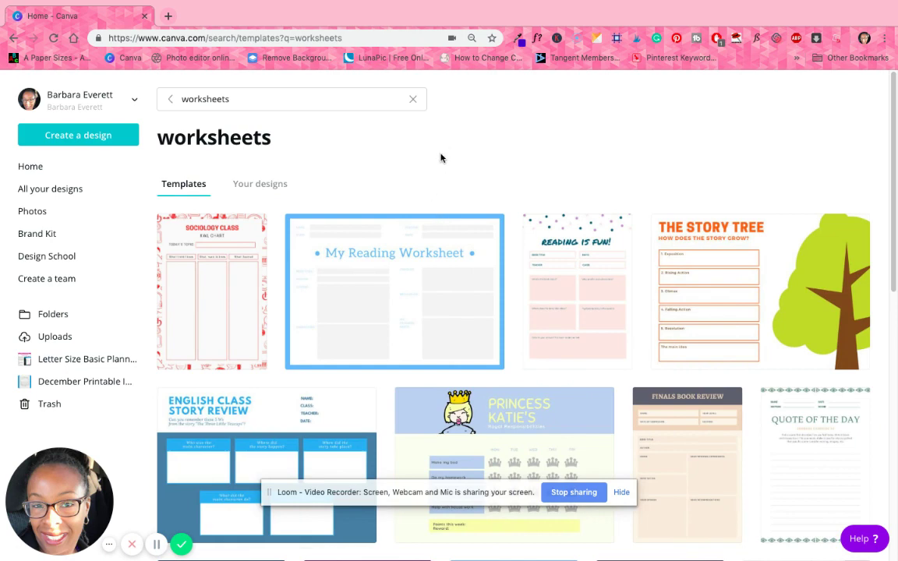
scroll(569, 167, "down", 3)
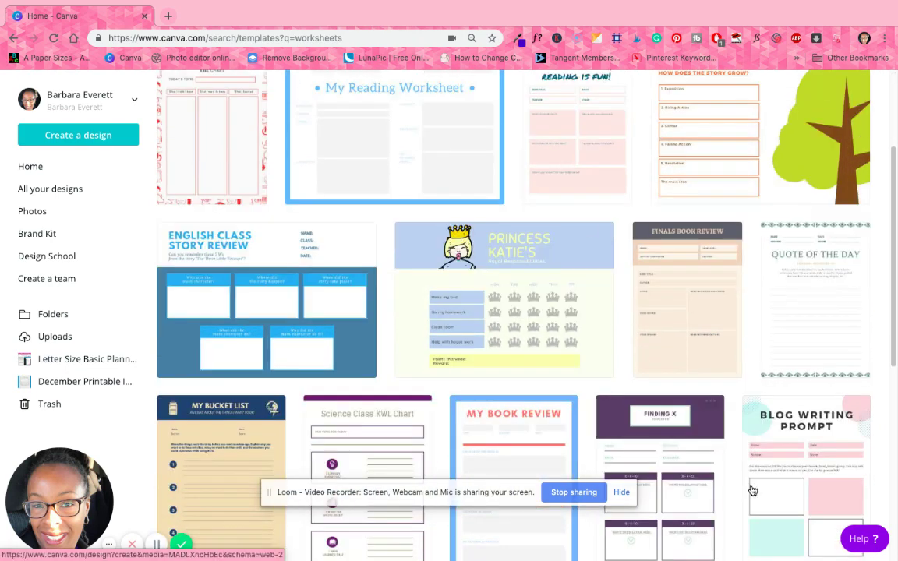
scroll(590, 279, "down", 4)
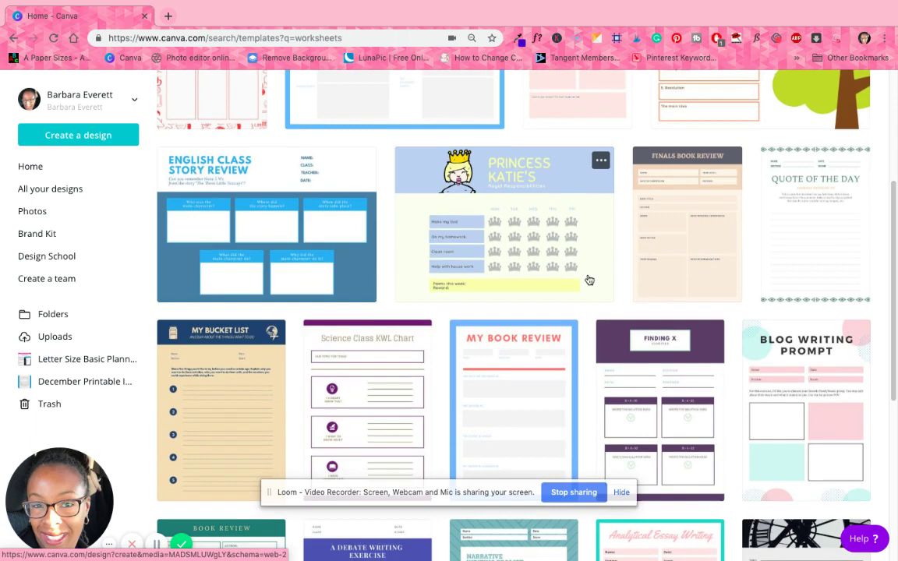
scroll(587, 265, "down", 2)
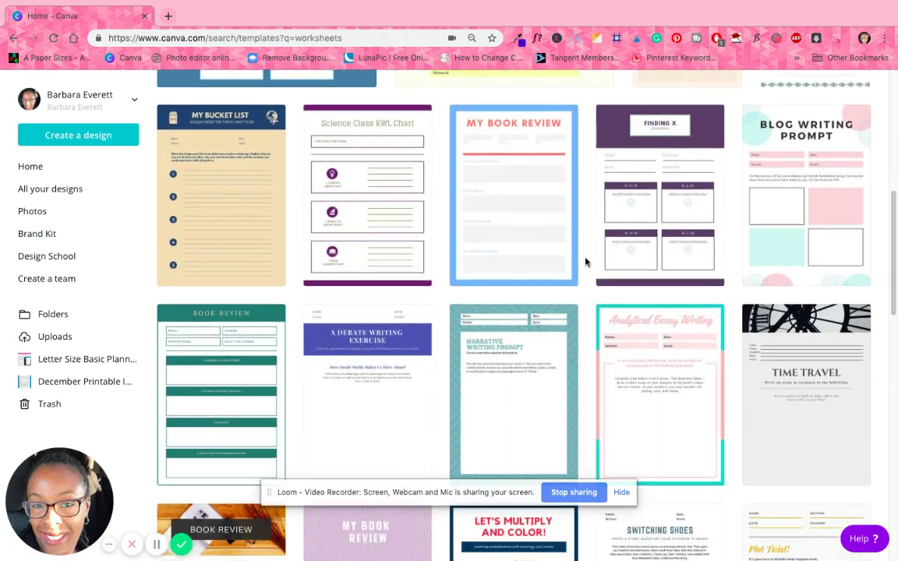
scroll(587, 262, "down", 4)
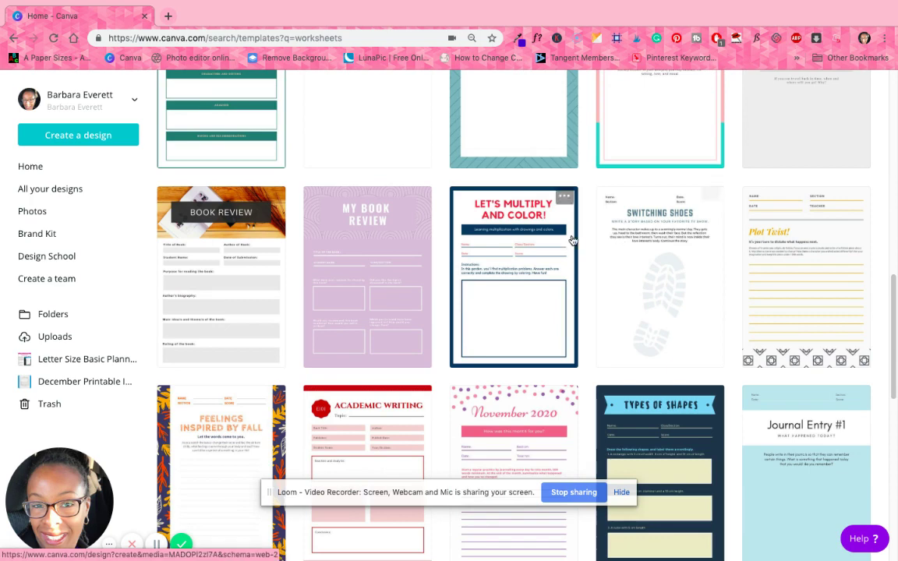
scroll(546, 226, "down", 1)
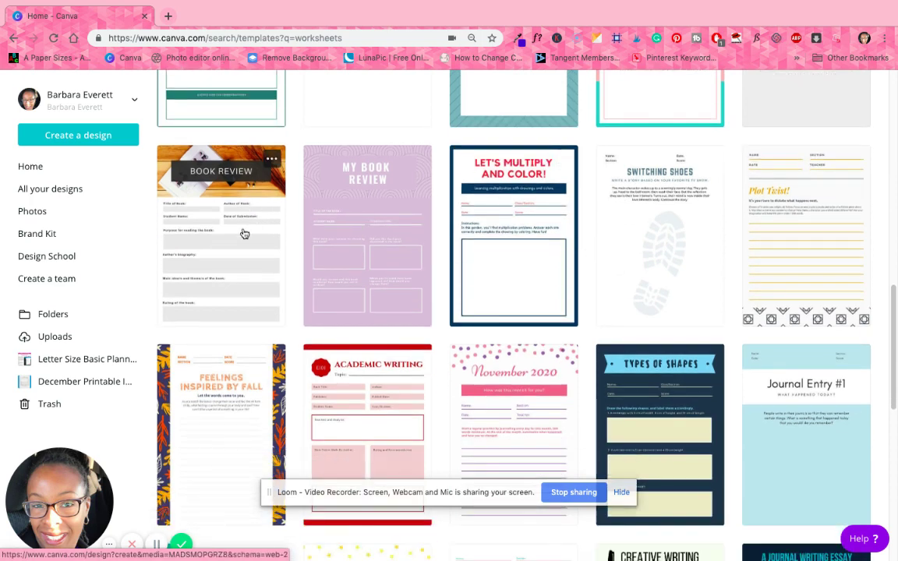
scroll(246, 234, "down", 1)
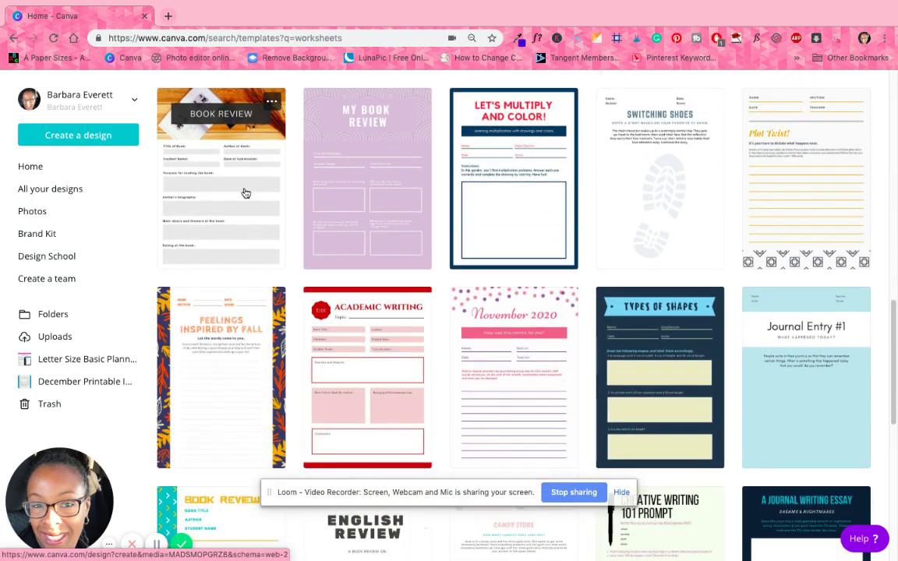
left_click(246, 193)
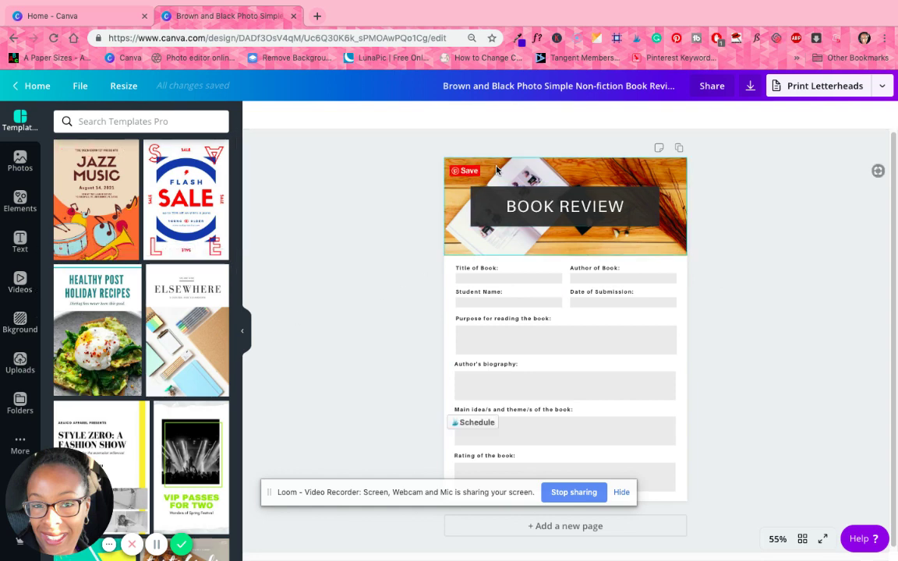
- Select the wood header photo and browse through the uploaded images
left_click(555, 237)
left_click(19, 359)
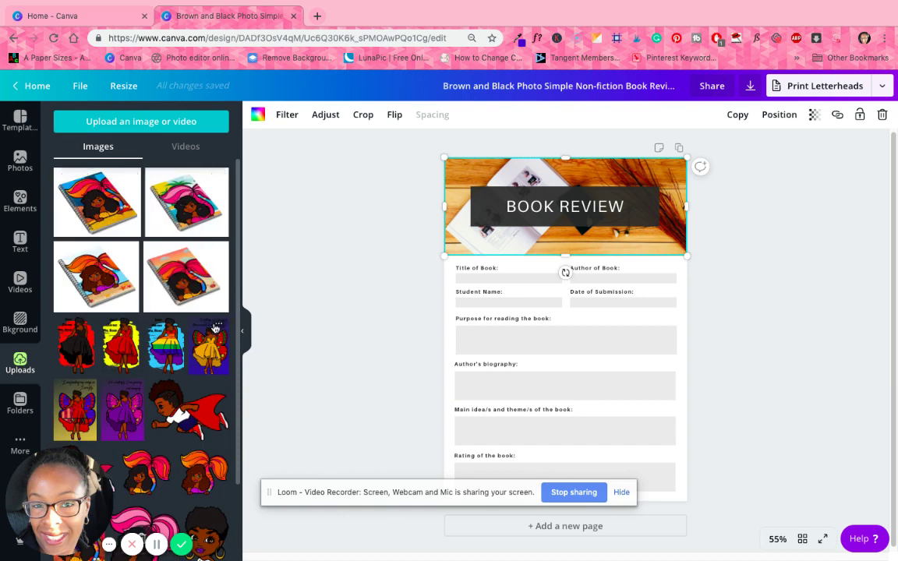
scroll(155, 265, "down", 10)
scroll(164, 308, "down", 5)
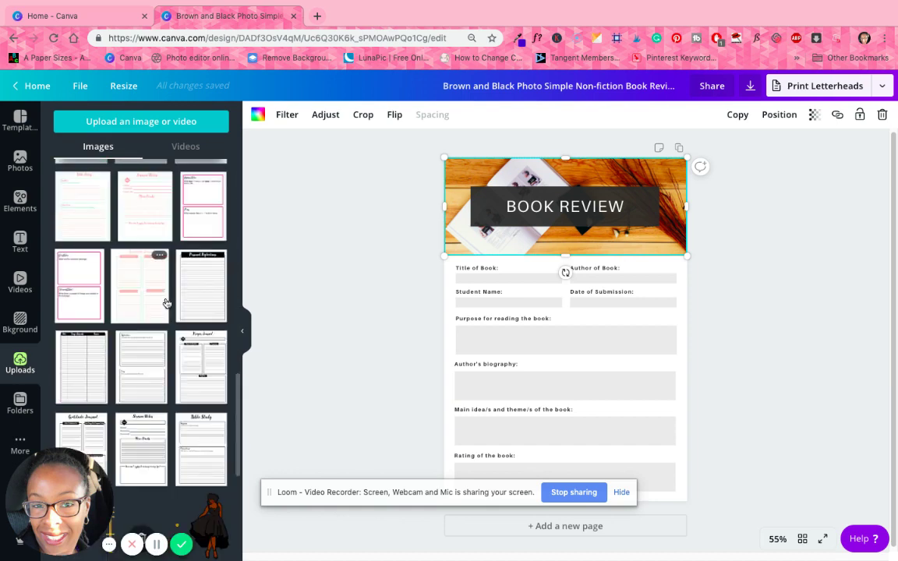
scroll(165, 302, "down", 5)
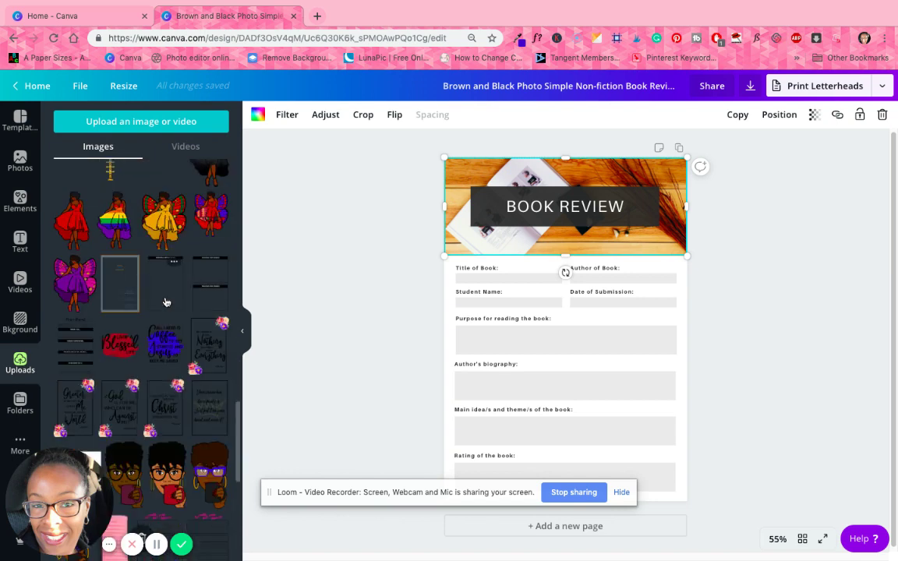
scroll(165, 303, "down", 8)
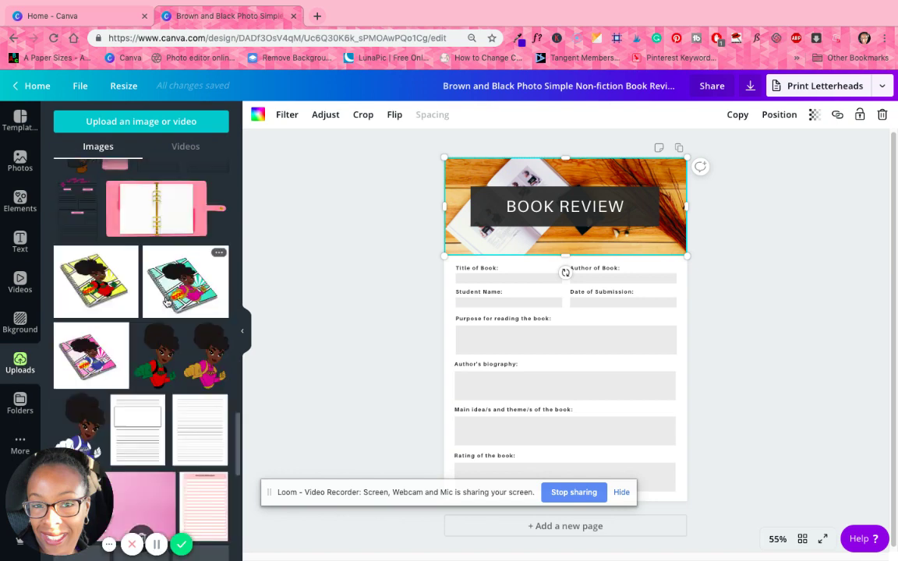
scroll(166, 303, "down", 8)
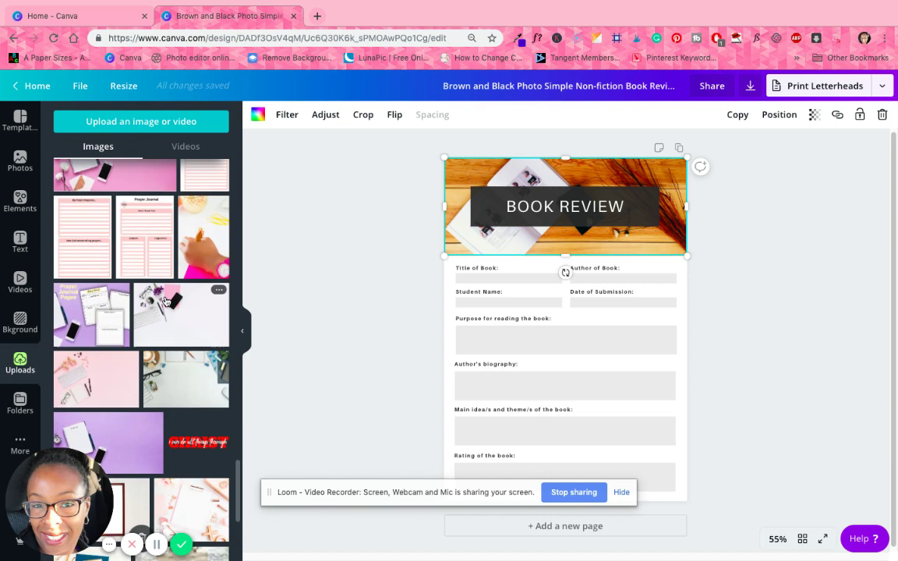
scroll(165, 303, "down", 1)
- Put a white desk photo in the header and move the BOOK REVIEW banner down onto the form
left_click_drag(177, 313, 580, 224)
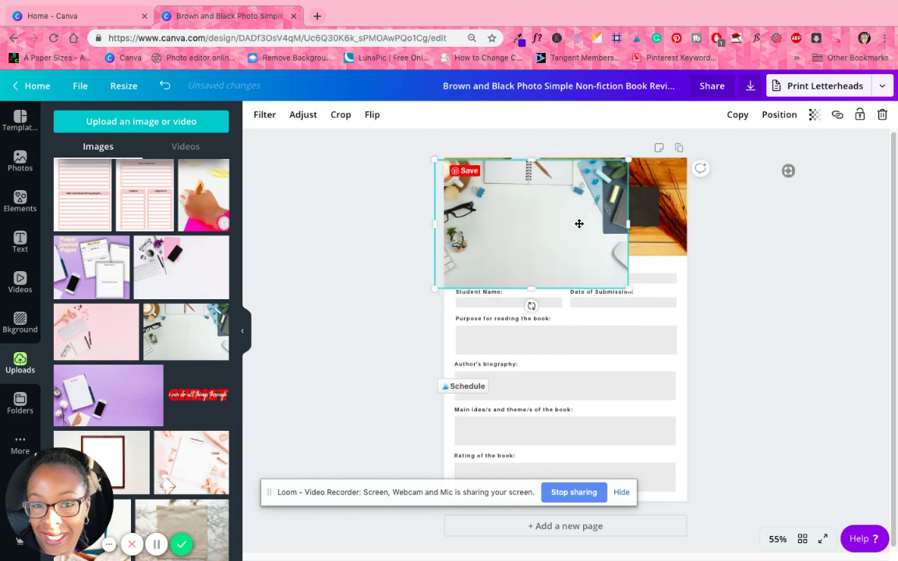
left_click_drag(573, 268, 592, 219)
left_click(639, 195)
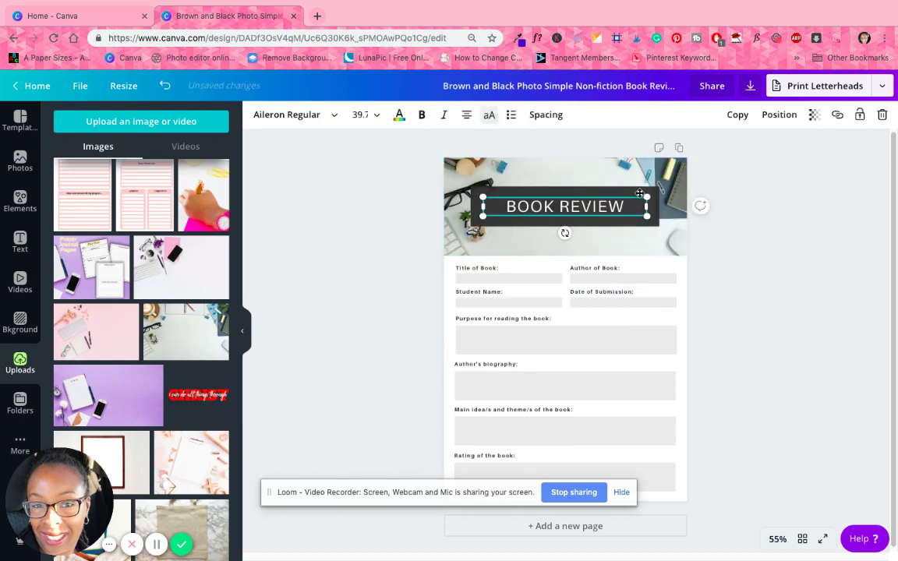
left_click_drag(515, 171, 607, 289)
left_click(570, 193)
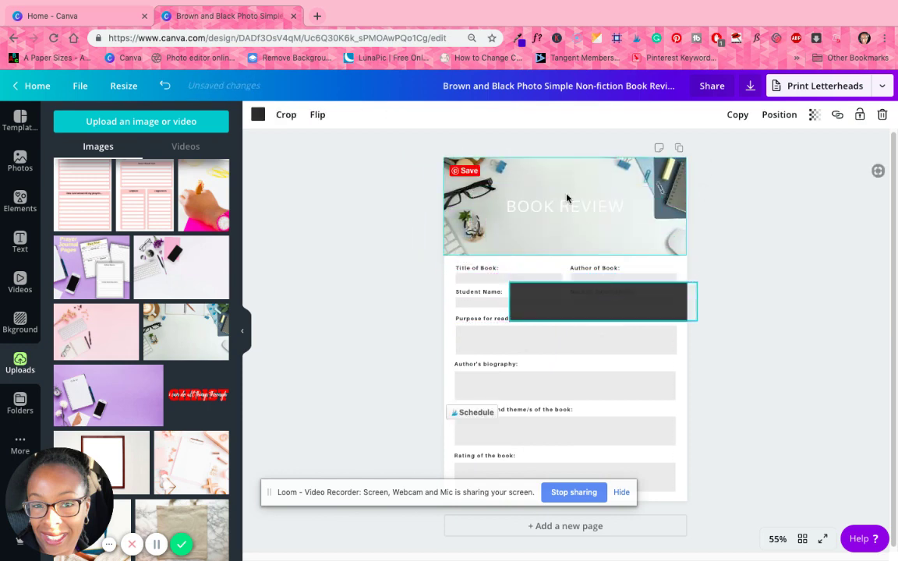
left_click_drag(570, 209, 601, 309)
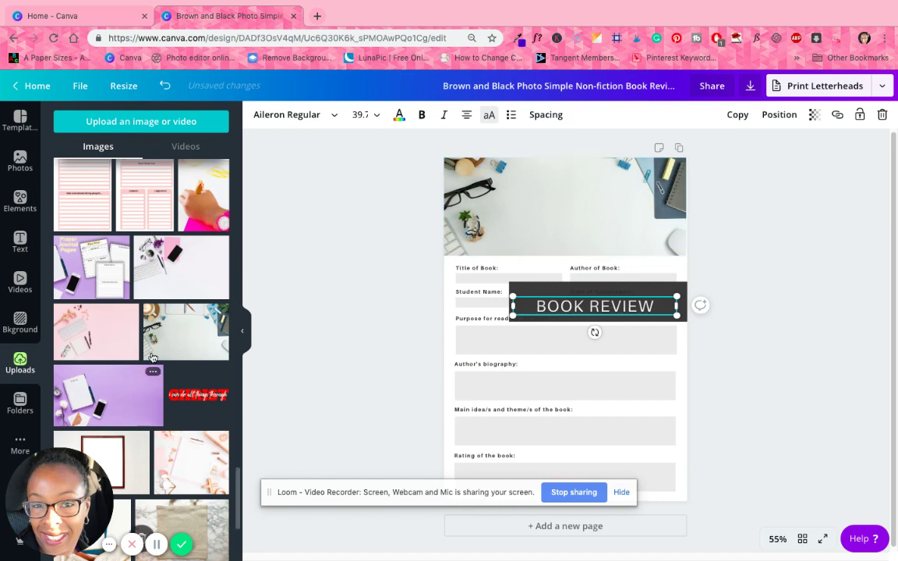
- Replace the header photo with the pink desk flat-lay from Uploads
scroll(152, 357, "down", 1)
scroll(152, 357, "down", 5)
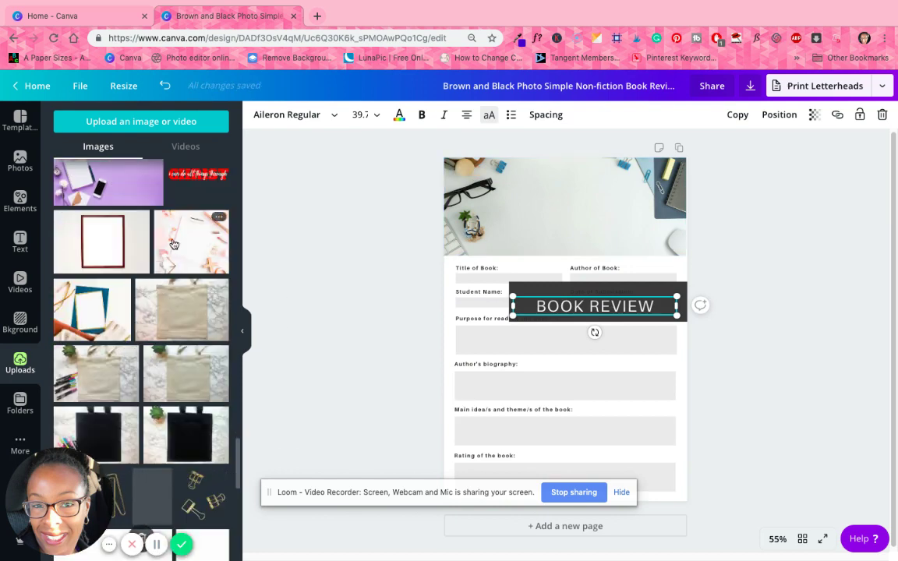
left_click_drag(173, 245, 472, 232)
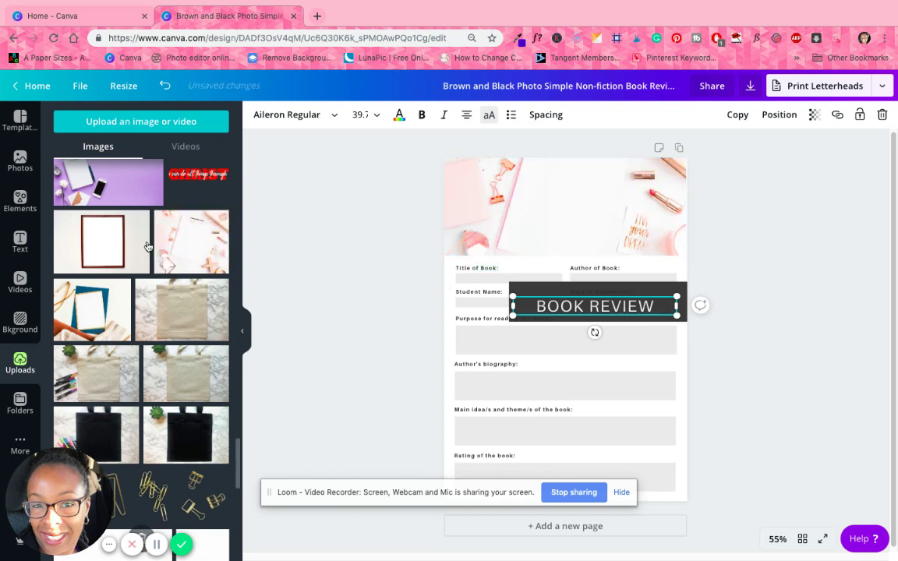
- Reposition the pink flat-lay within the header frame by shifting it down
double_click(544, 235)
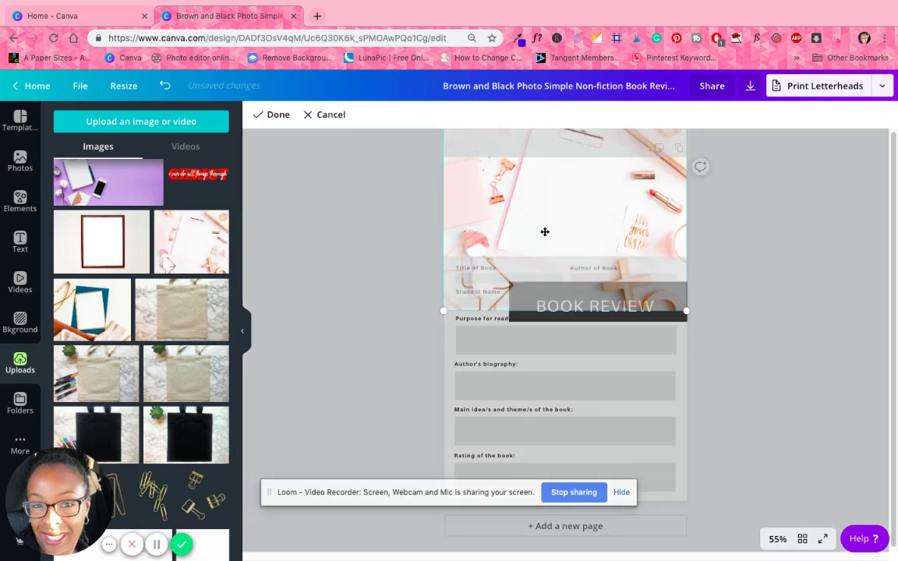
left_click_drag(544, 232, 556, 300)
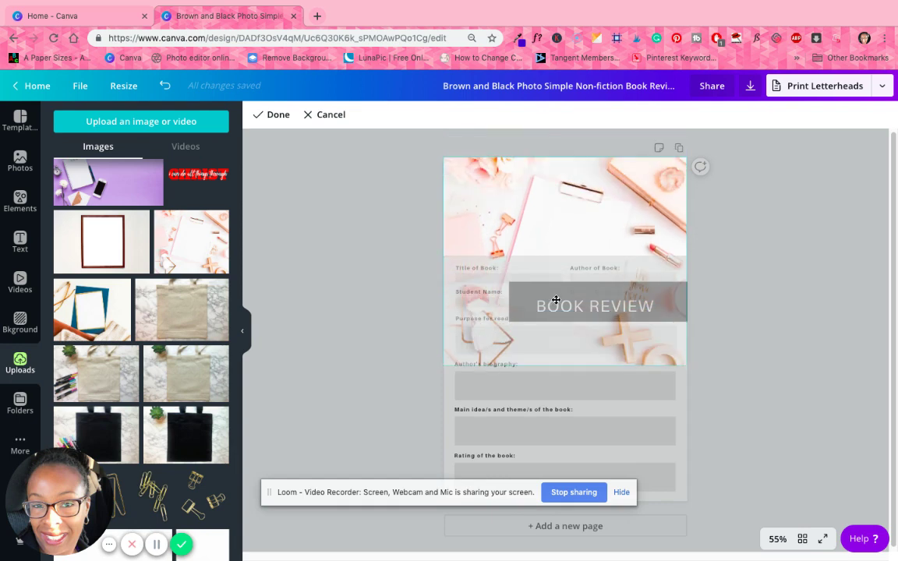
left_click(807, 334)
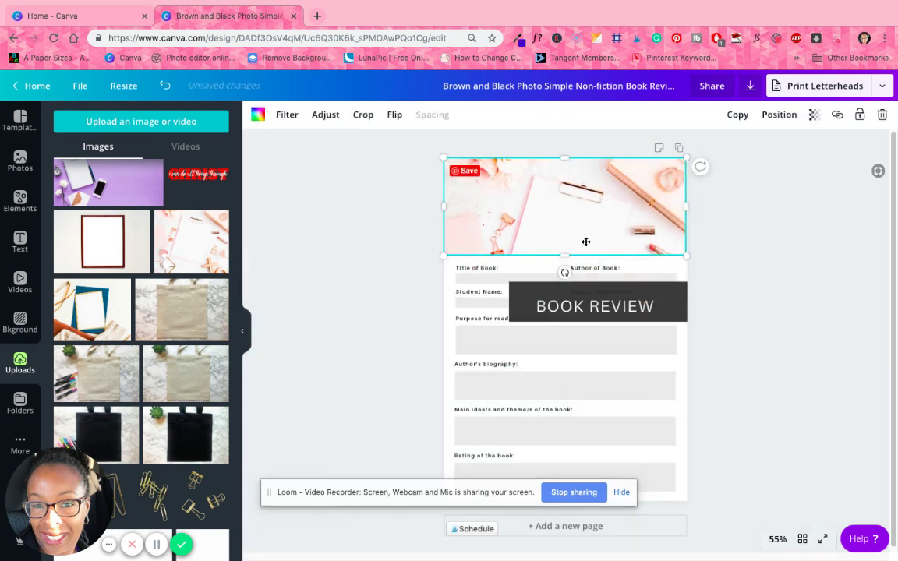
- Move the dark BOOK REVIEW rectangle back to the header and delete it
left_click(676, 297)
left_click(611, 286)
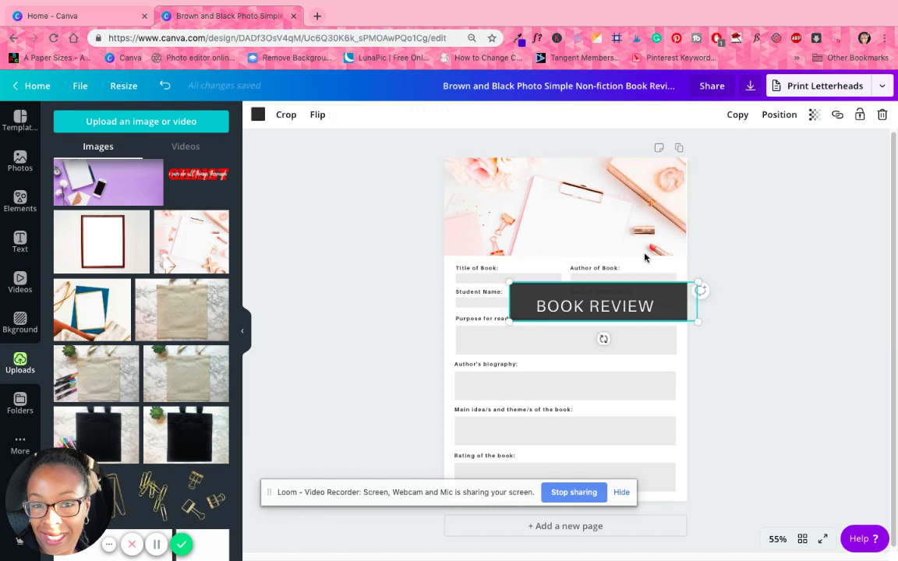
left_click_drag(682, 311, 647, 220)
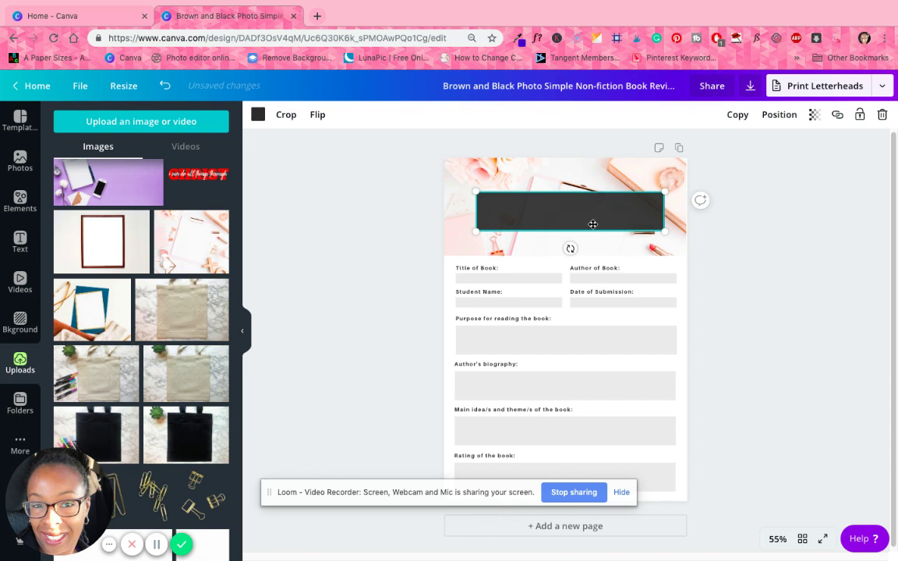
left_click_drag(600, 211, 618, 212)
key("Delete")
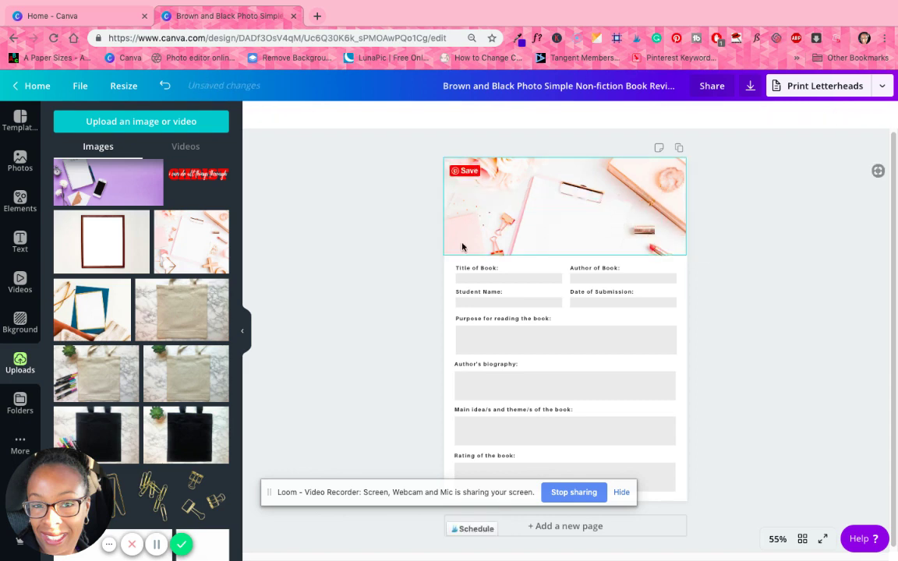
- Add a grey square from Elements, flatten it into a rectangle and place it over the header
left_click(19, 201)
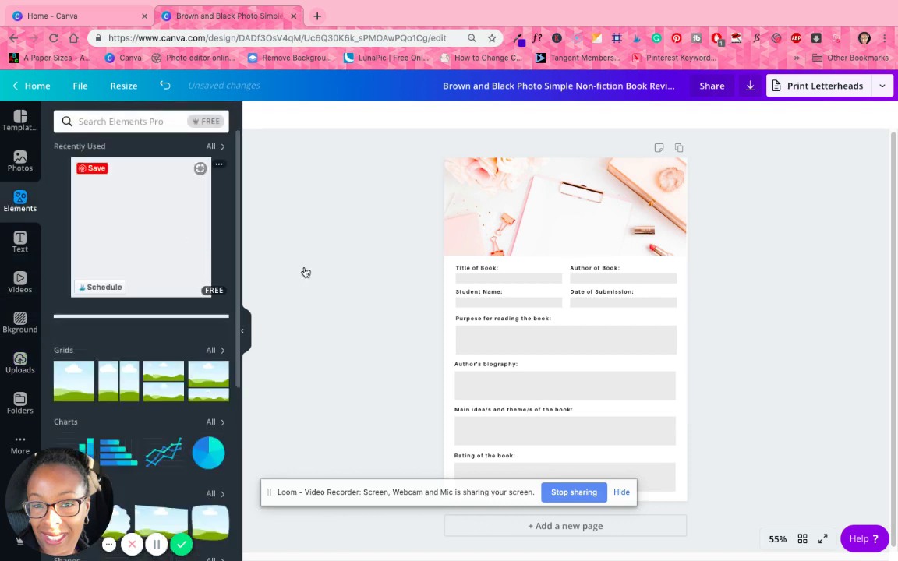
left_click_drag(306, 273, 565, 330)
left_click_drag(569, 433, 563, 315)
left_click_drag(561, 278, 569, 214)
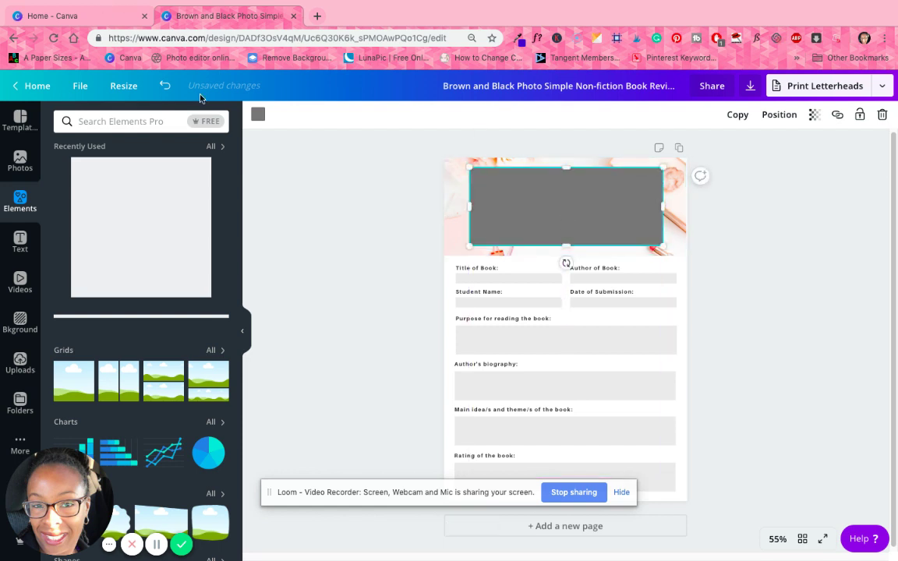
- Make the rectangle white with 81 transparency after briefly trying pink
left_click(258, 116)
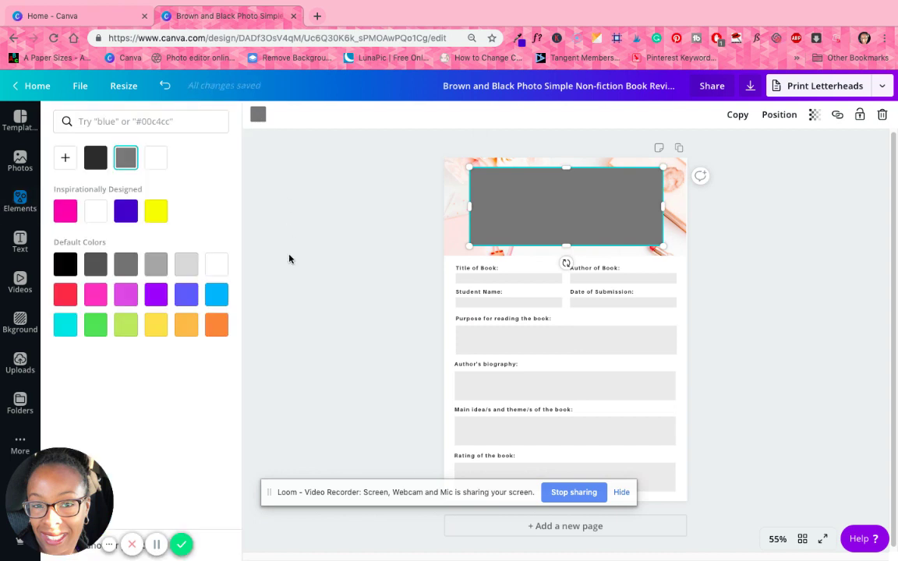
left_click(97, 213)
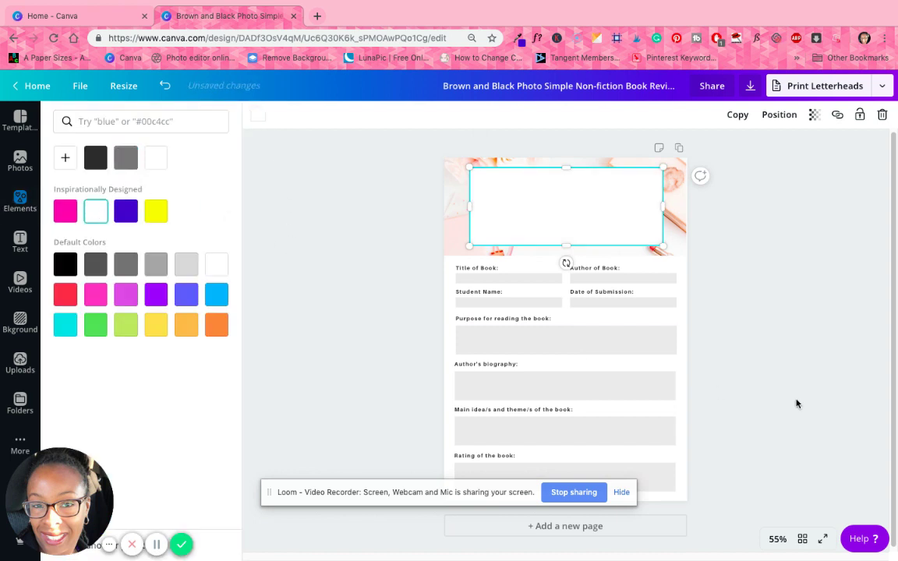
left_click(814, 115)
left_click_drag(794, 143, 778, 154)
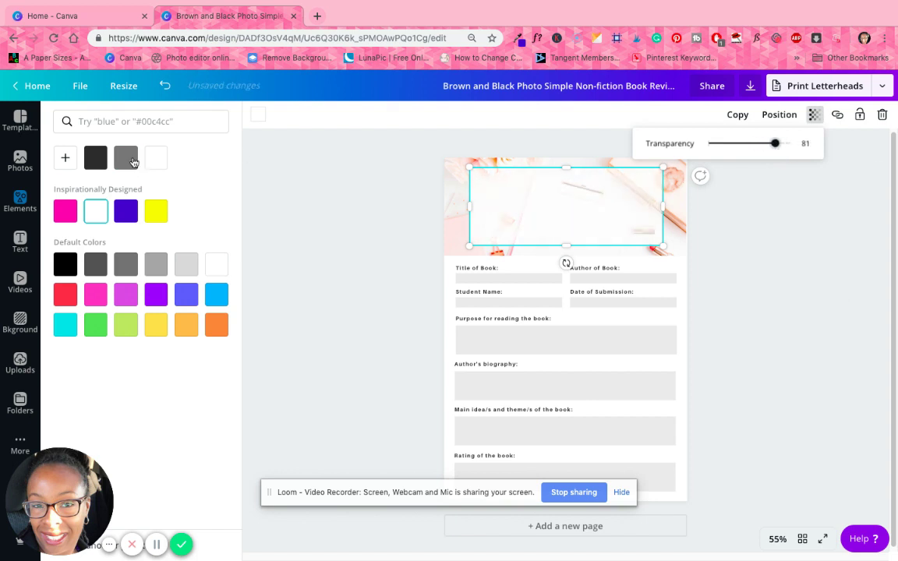
left_click(67, 212)
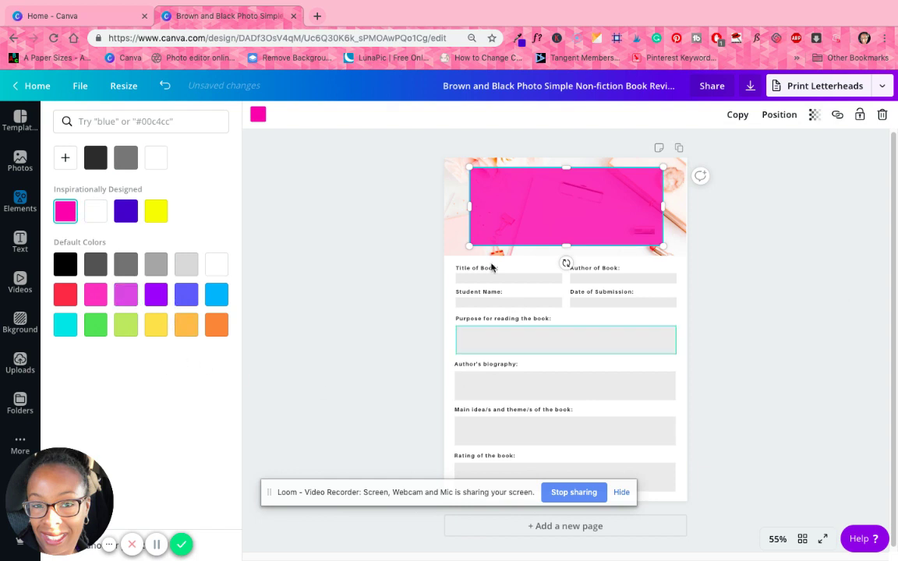
left_click(96, 211)
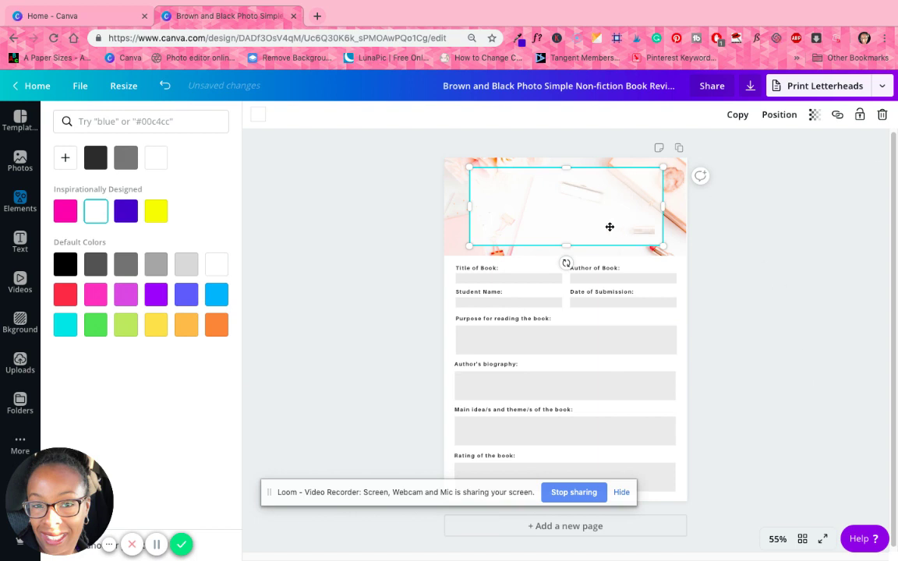
left_click(20, 240)
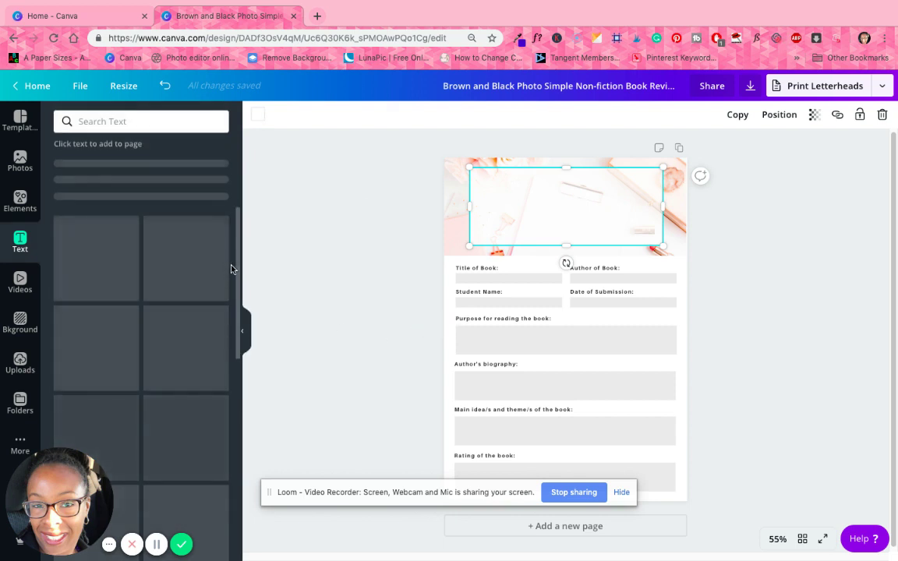
- Add a heading in the header reading 'Goals' and 'Worksheet' on two lines
left_click(111, 166)
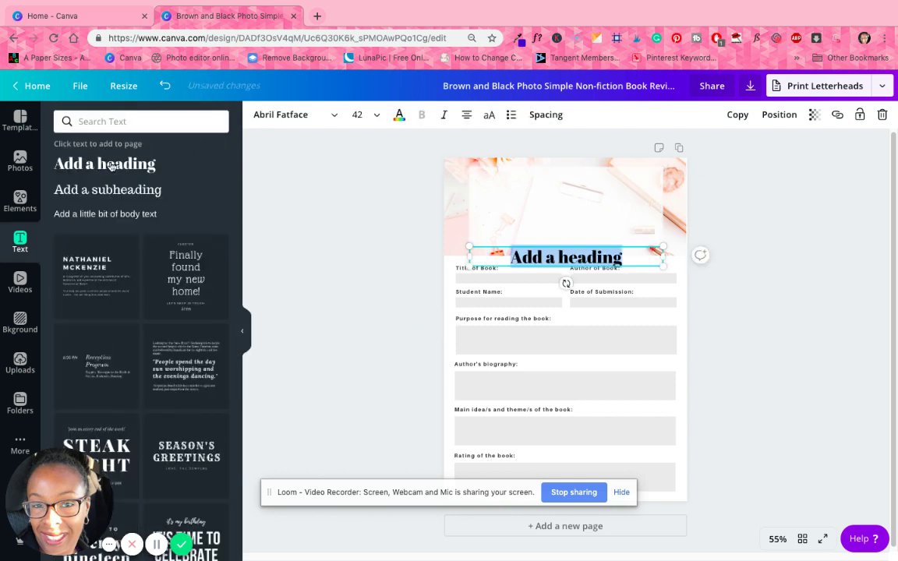
left_click_drag(550, 245, 555, 191)
double_click(561, 201)
triple_click(562, 201)
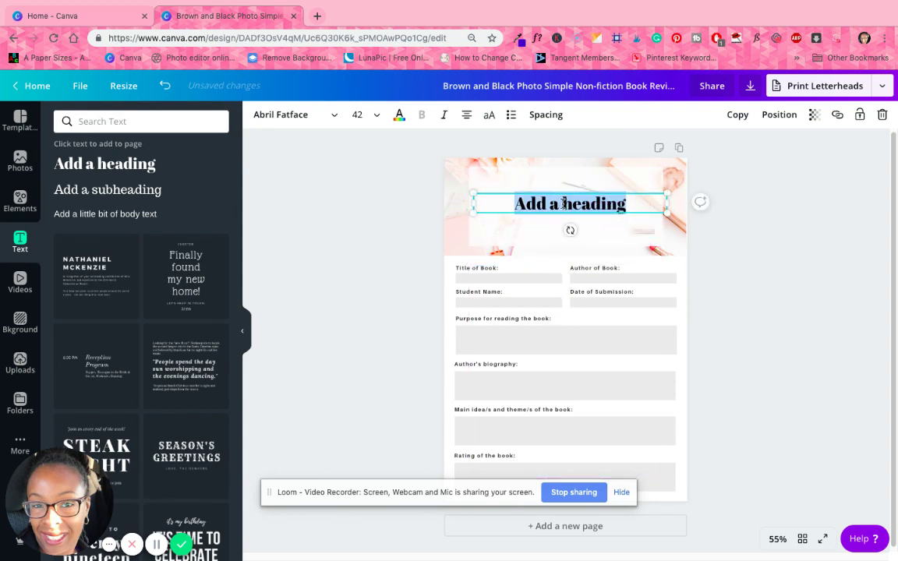
type("Goals")
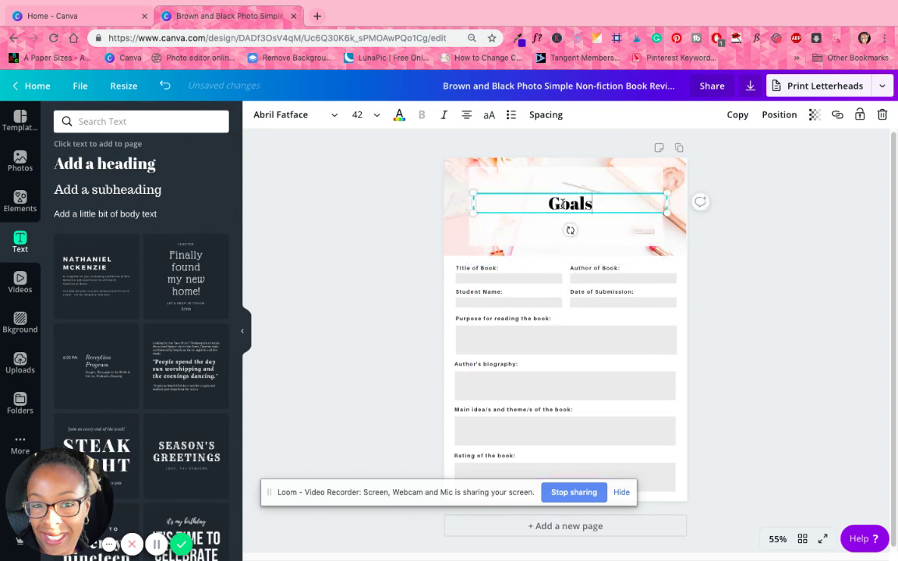
key("Return")
type("Workshet")
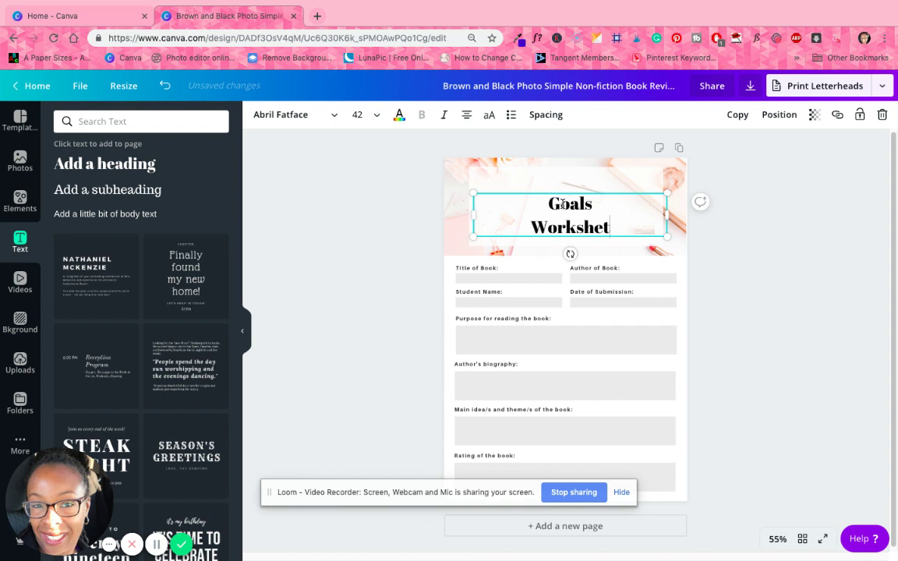
key("BackSpace")
type("et")
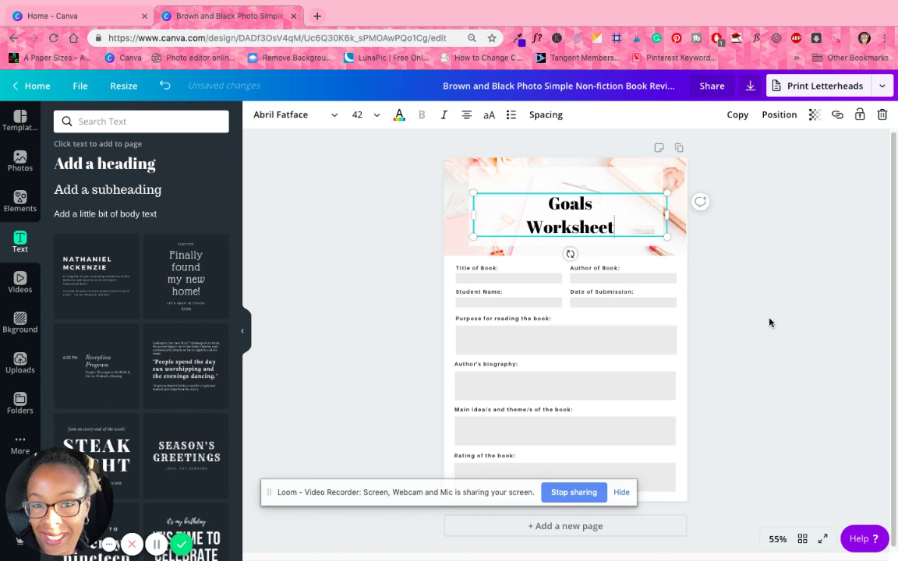
- Colour the Goals Worksheet heading text dark grey
left_click(399, 116)
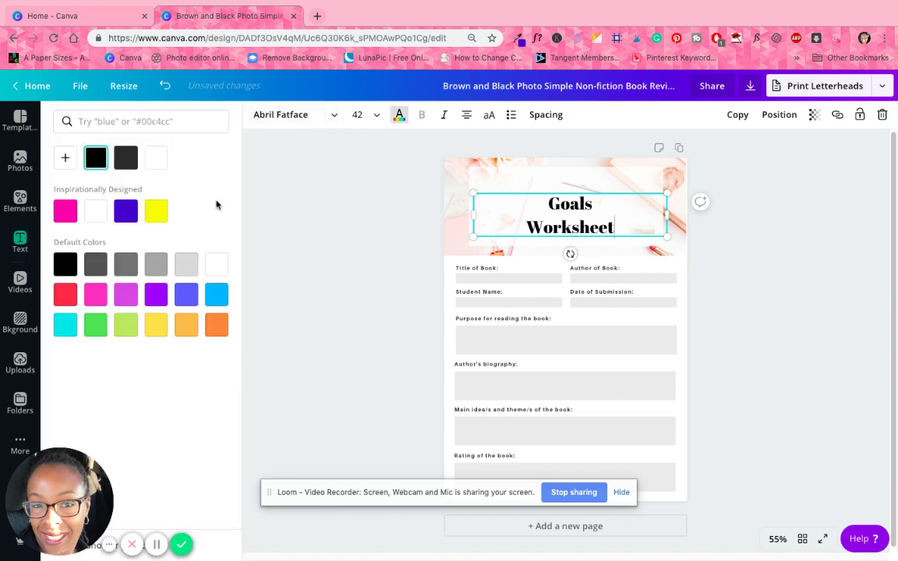
left_click(103, 266)
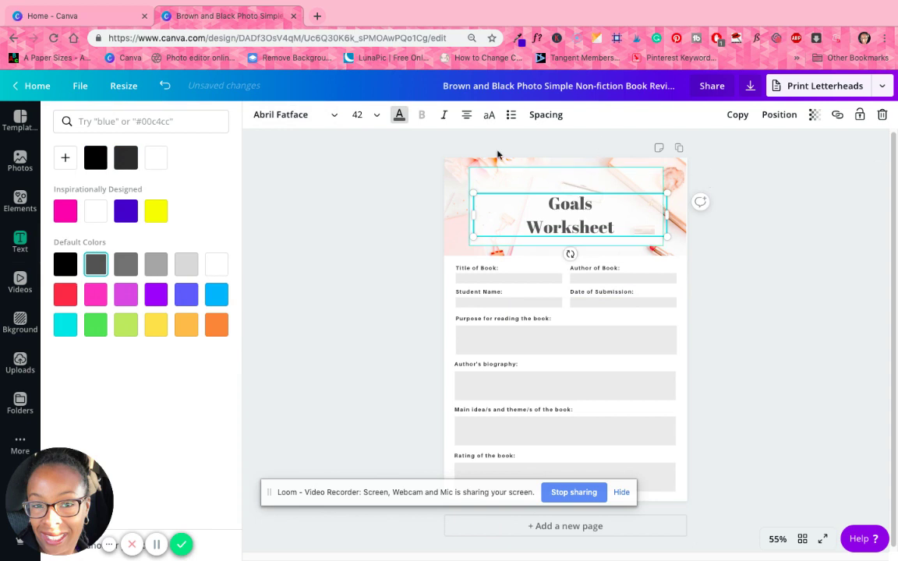
left_click(378, 114)
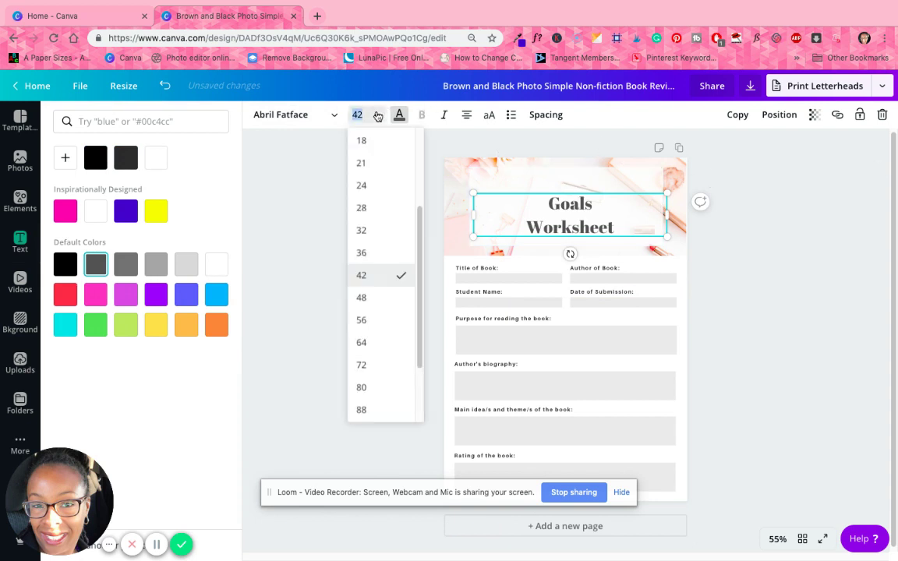
- Set both lines of the heading, including 'Goals', to font size 64
left_click(393, 341)
left_click(517, 187)
left_click_drag(517, 187, 594, 205)
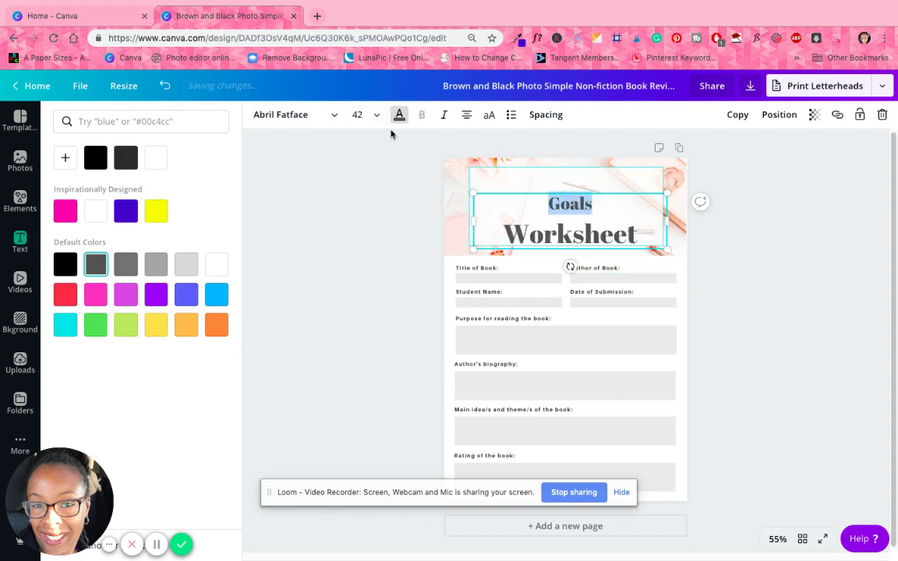
left_click(372, 115)
left_click(393, 341)
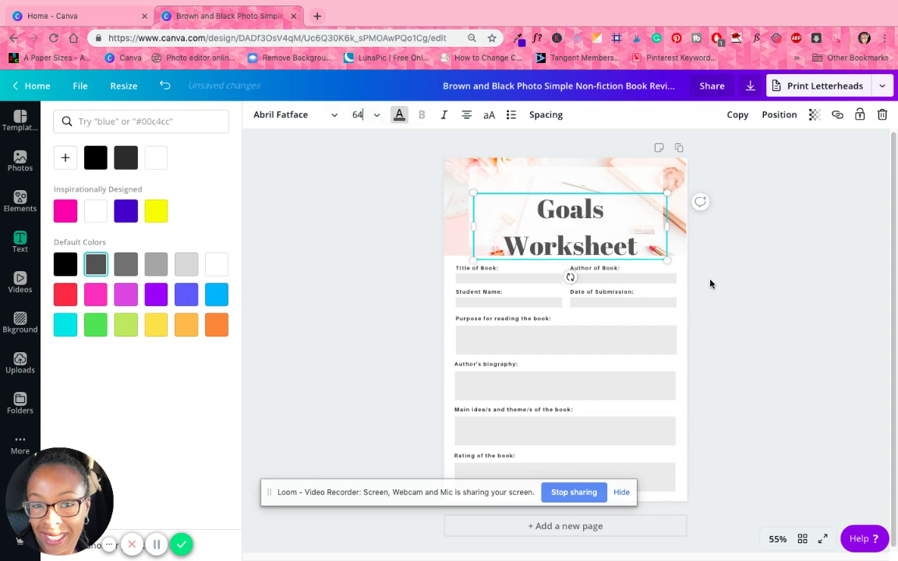
- Tighten the heading's line height and move it up to centre in the white panel
left_click(540, 114)
left_click_drag(628, 170, 608, 170)
left_click(834, 315)
left_click_drag(616, 230, 598, 212)
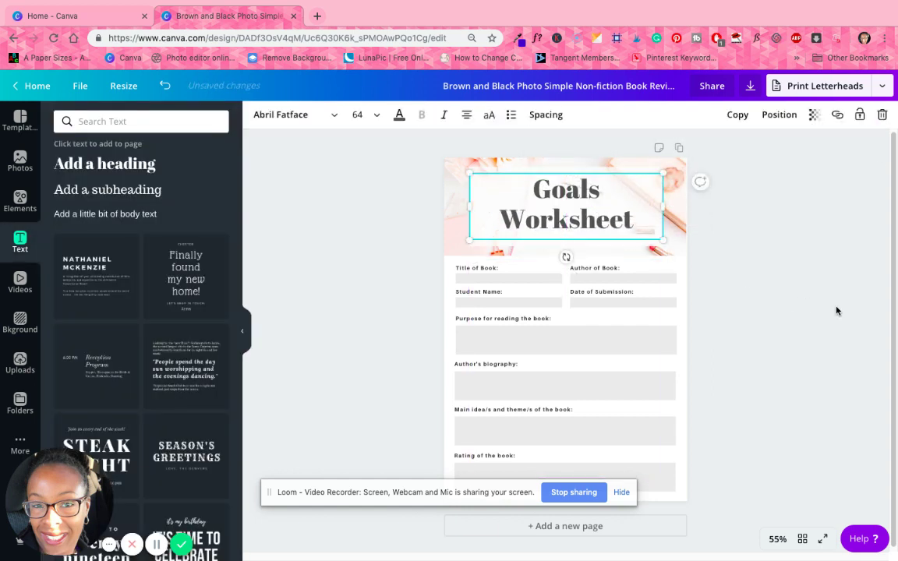
left_click(826, 306)
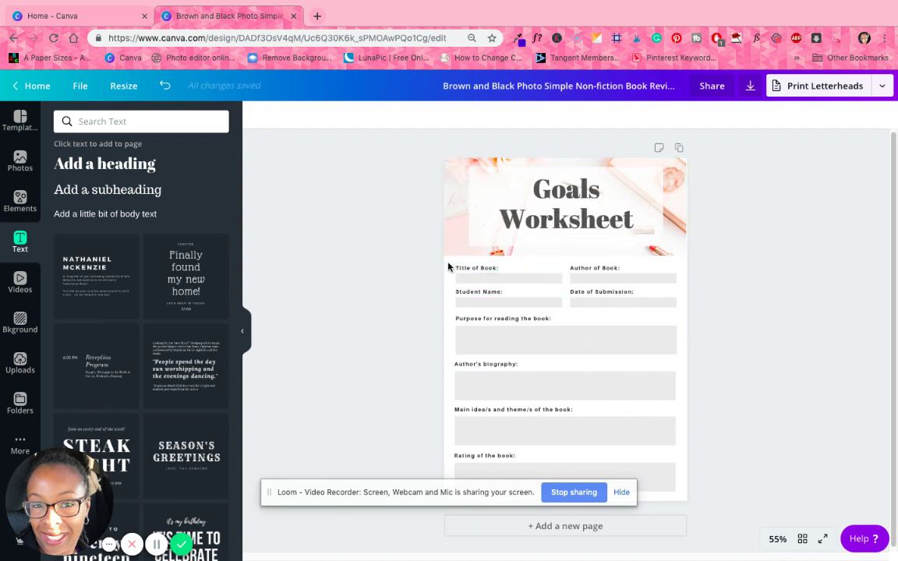
- Delete the Title, Author, Student Name and Date of Submission fields below the header
left_click_drag(448, 267, 651, 319)
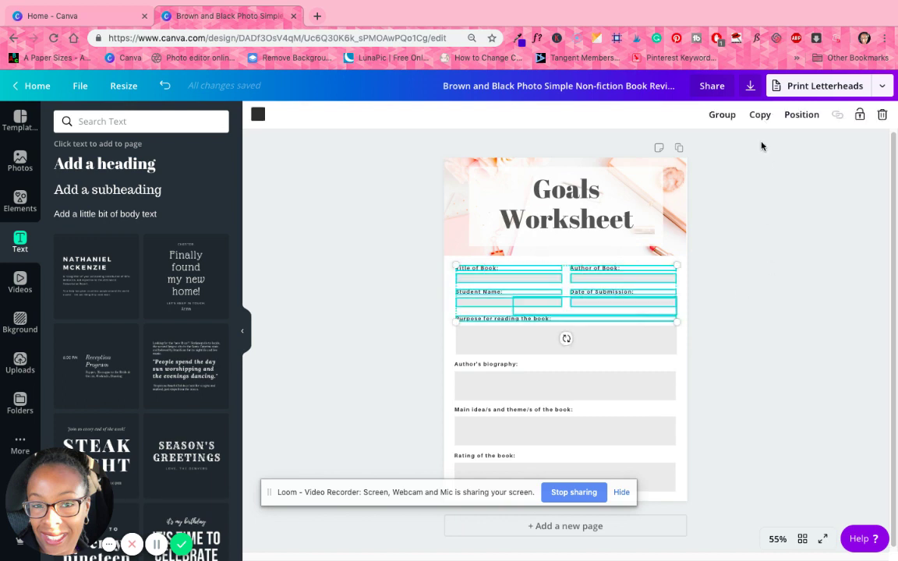
left_click(884, 117)
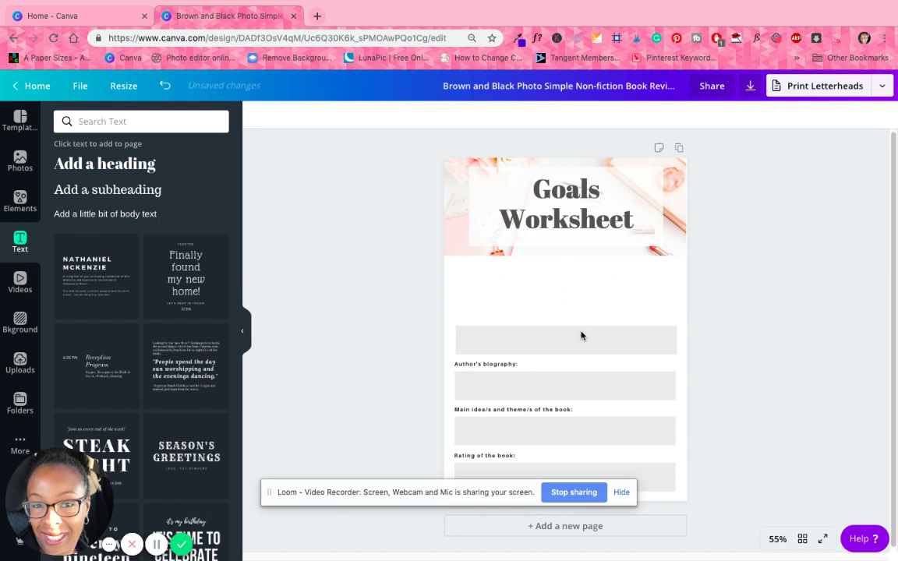
left_click(165, 85)
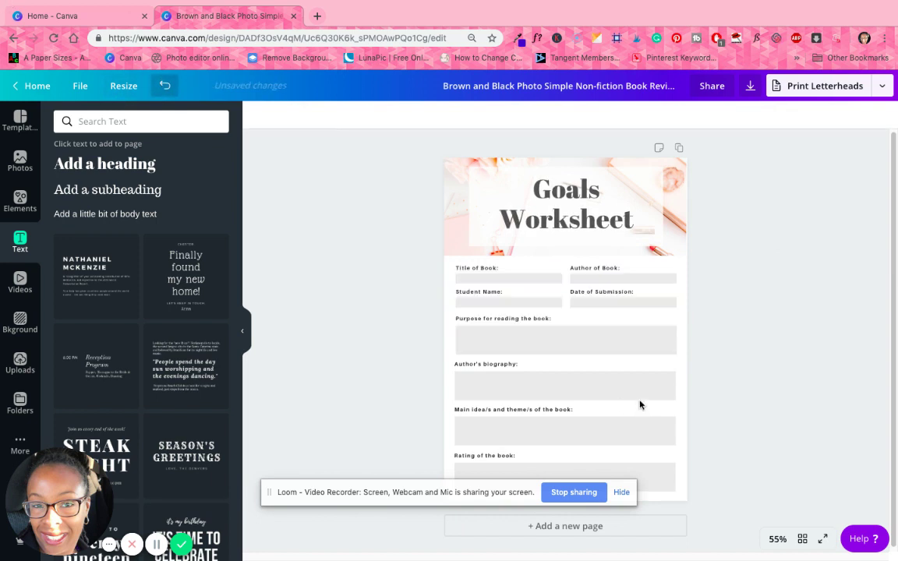
left_click_drag(450, 263, 627, 312)
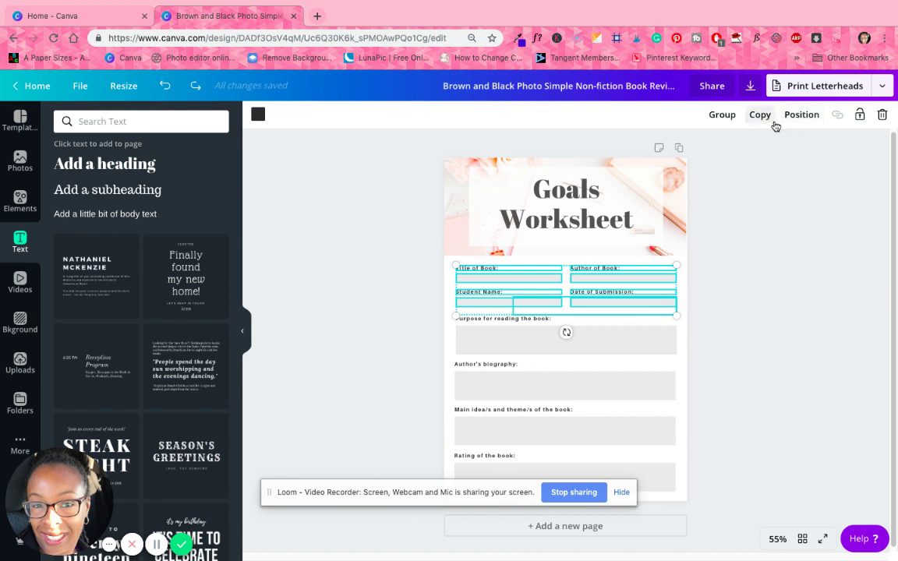
left_click(883, 114)
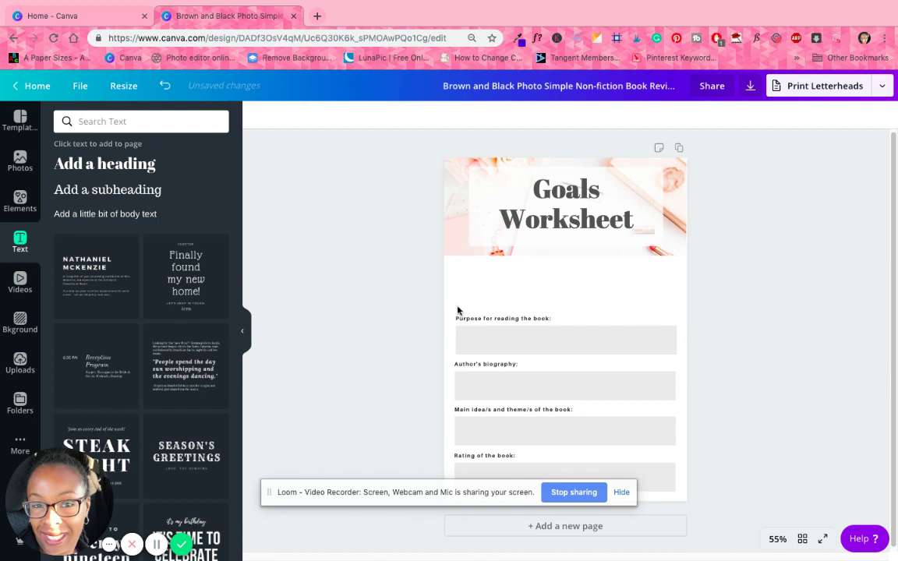
left_click_drag(458, 310, 493, 339)
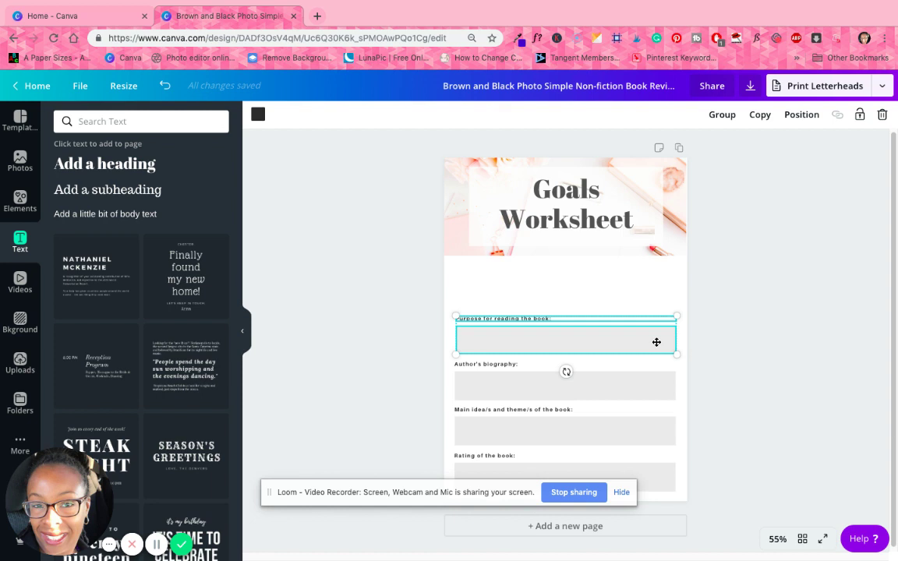
- Move the Purpose field up under the header and group the Author's biography label and box
left_click_drag(657, 343, 656, 289)
left_click(485, 382)
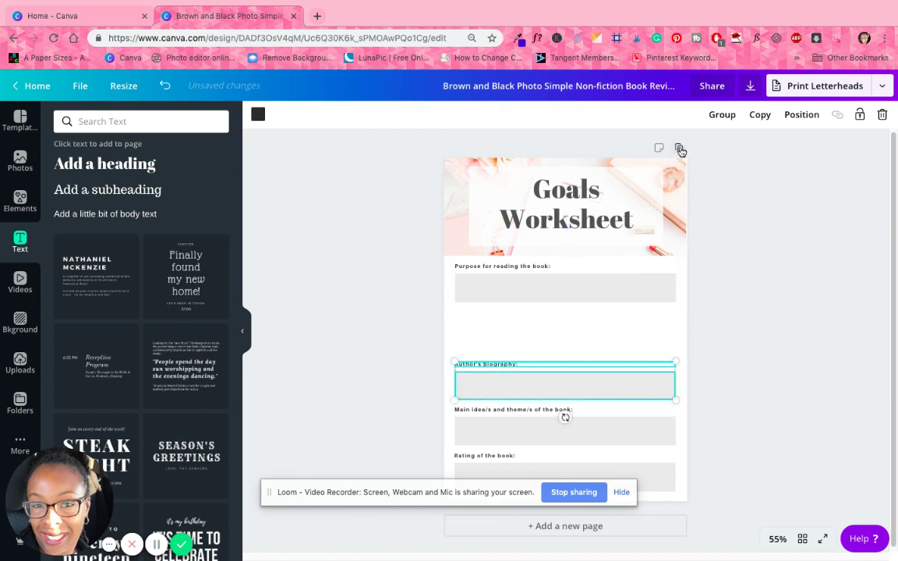
left_click(723, 115)
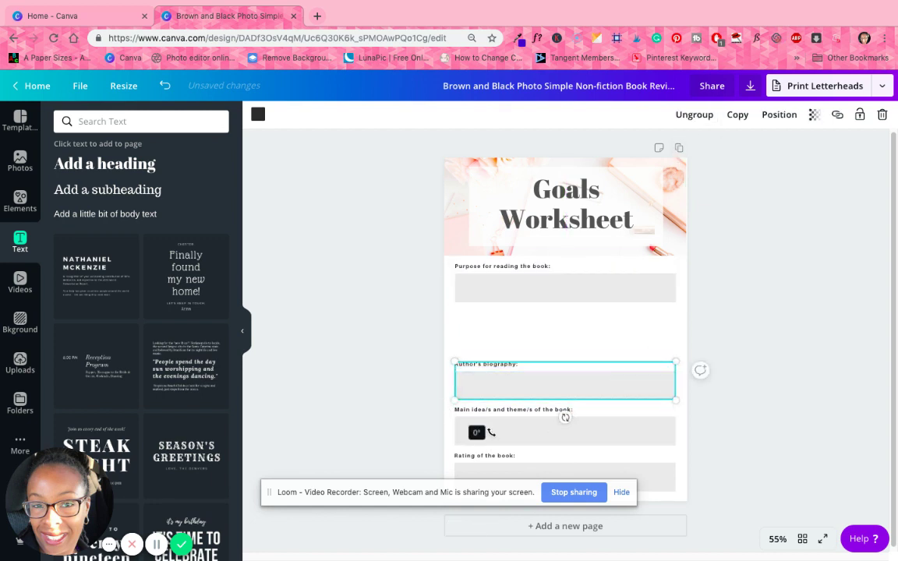
left_click_drag(565, 418, 592, 451)
left_click(158, 86)
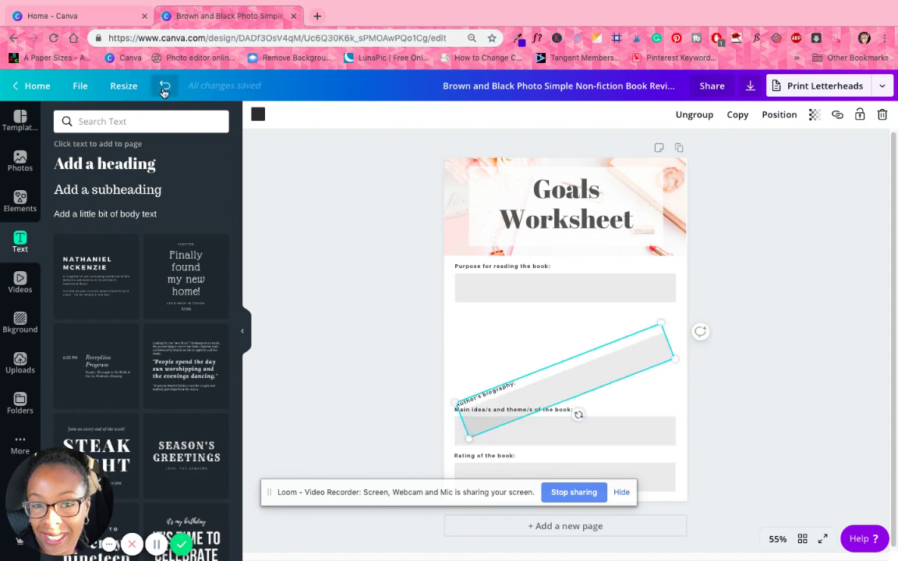
left_click(451, 421)
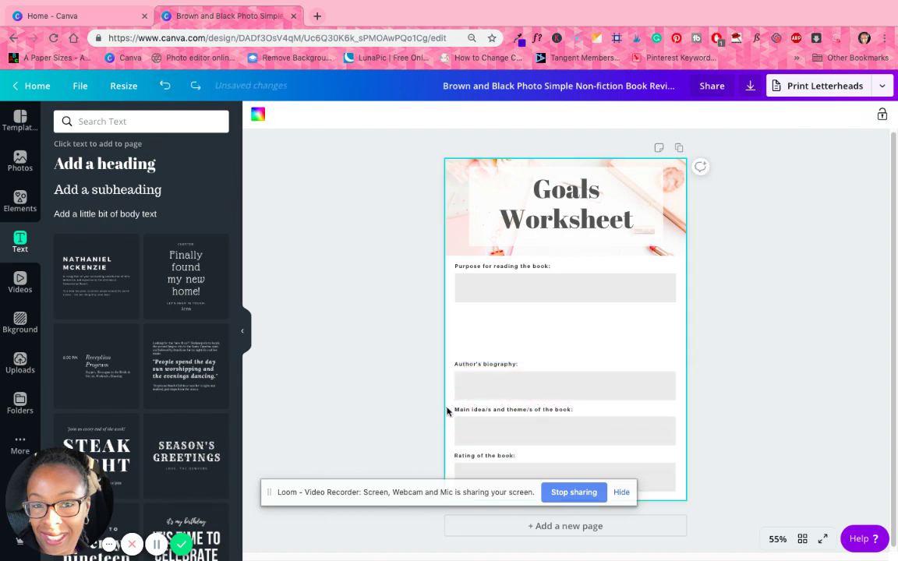
- Group the Main idea and Rating labels with their boxes and nudge Author's biography up
left_click_drag(447, 409, 493, 428)
left_click(723, 114)
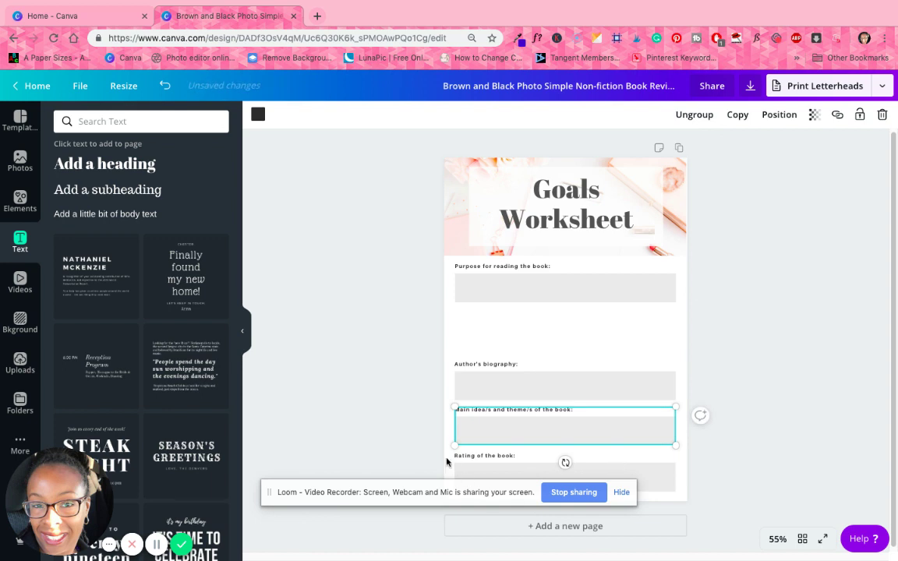
left_click_drag(456, 458, 479, 526)
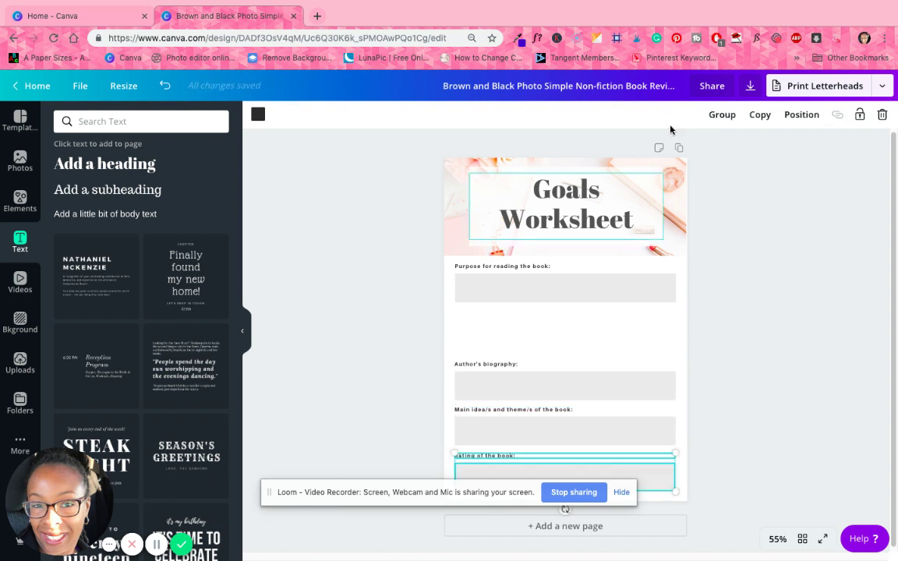
left_click(725, 116)
left_click(813, 336)
left_click_drag(579, 380, 579, 364)
left_click(573, 282)
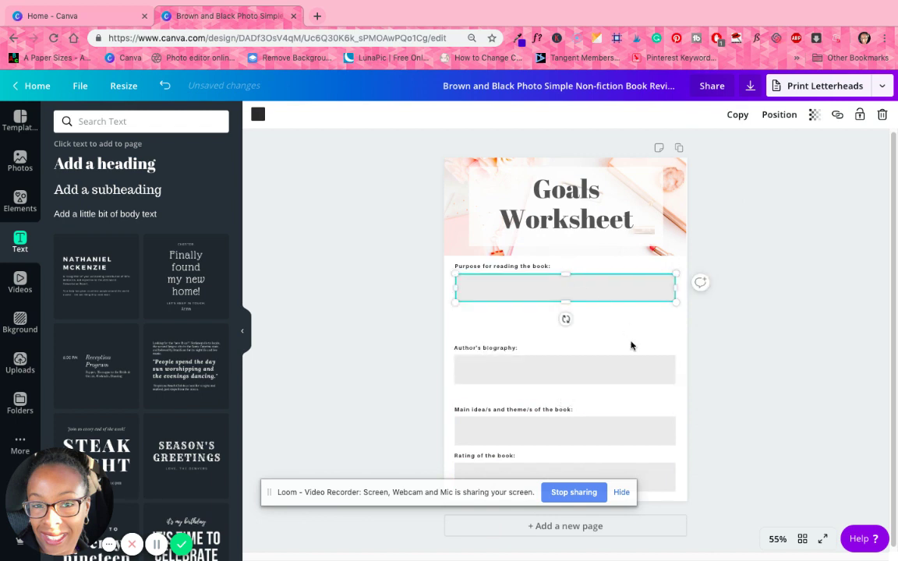
- Make the Purpose box taller and delete the three lower sections
left_click_drag(568, 305, 574, 377)
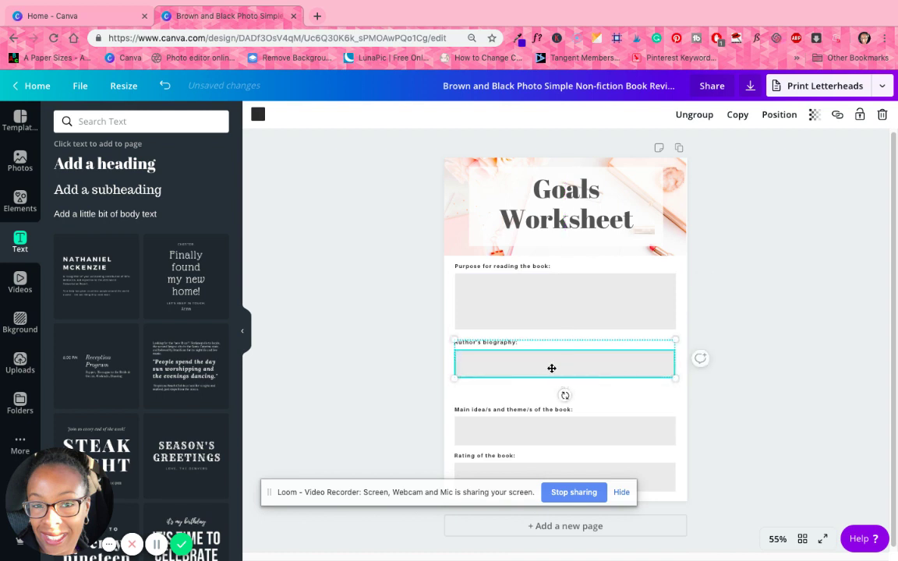
left_click_drag(439, 345, 550, 491)
left_click(882, 115)
- Group the Purpose label and box, duplicate it twice and stack the copies down the page
left_click(567, 305)
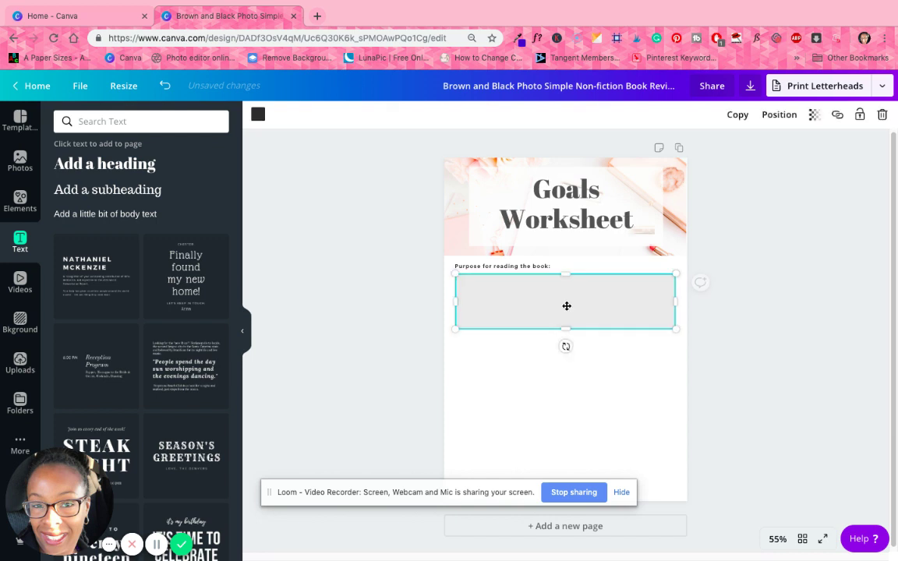
left_click(449, 248)
left_click_drag(451, 263, 507, 300)
left_click(720, 115)
left_click(745, 117)
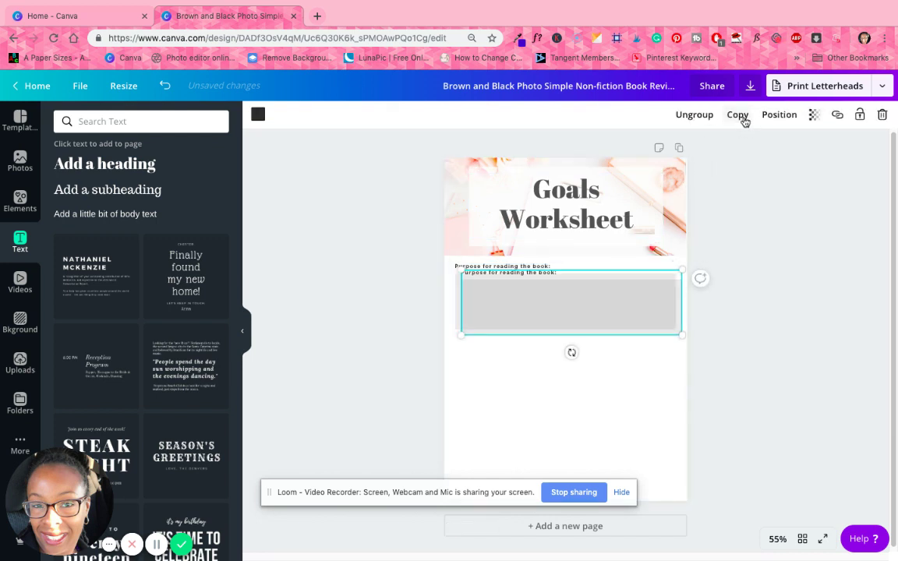
left_click(743, 117)
left_click_drag(640, 315, 628, 470)
left_click_drag(615, 327, 607, 360)
left_click(734, 343)
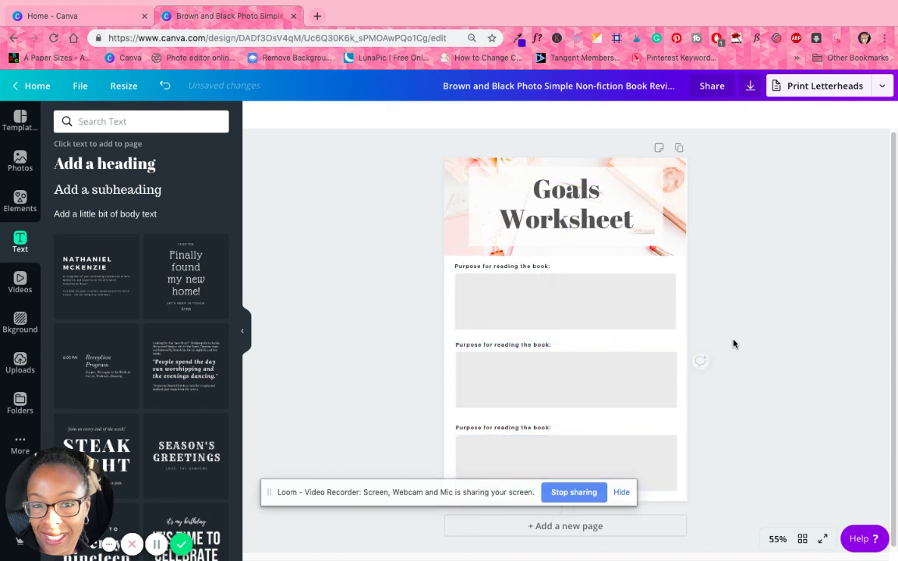
- Replace the top section heading with 'My main goal:'
left_click(505, 263)
double_click(505, 265)
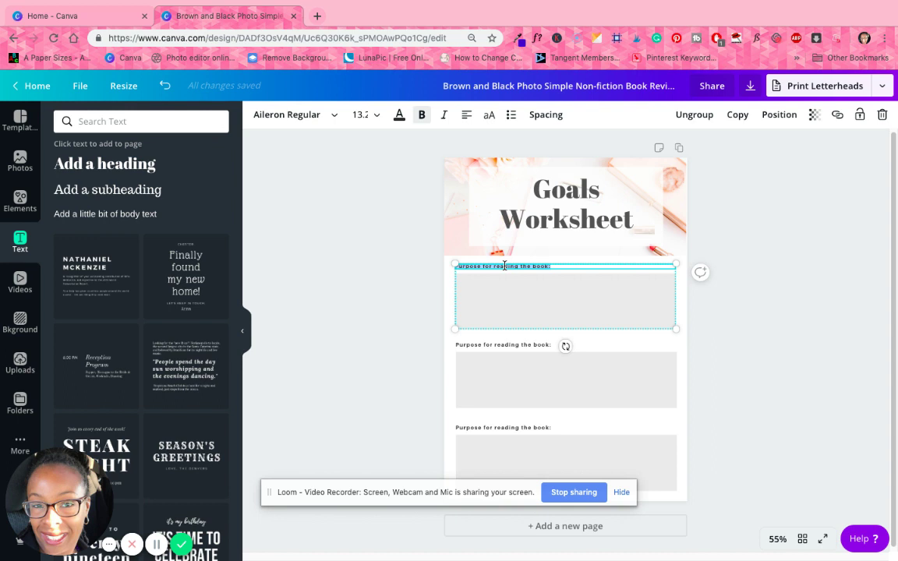
key("BackSpace")
type("My main goal:")
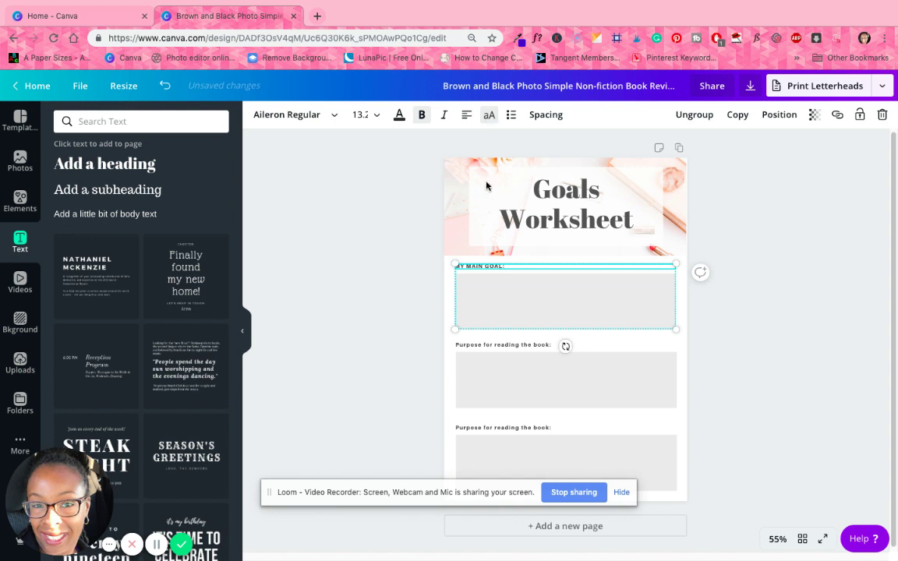
- Relabel the middle heading in uppercase as SHORT - TERM GO(ALS)
double_click(527, 344)
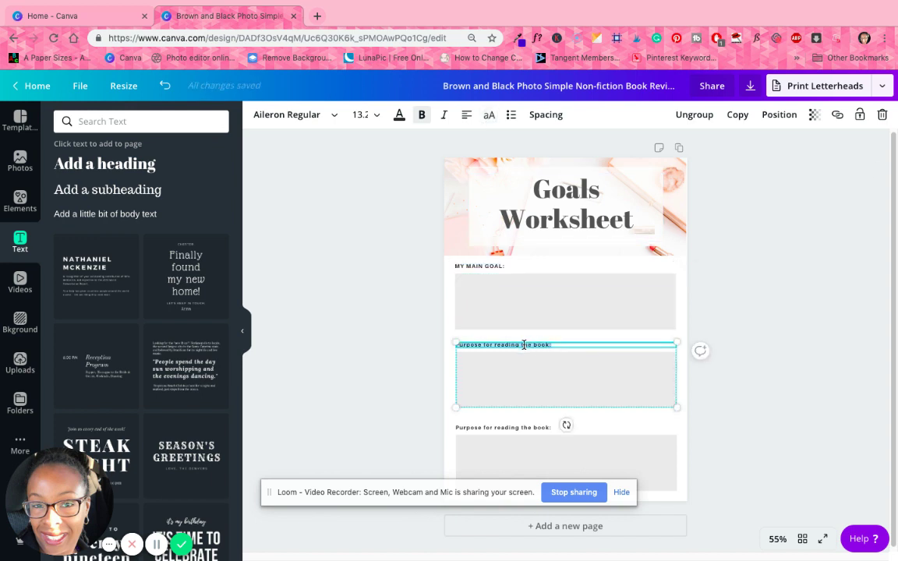
type("shortshort")
key("BackSpace")
key("BackSpace")
key("BackSpace")
key("BackSpace")
key("BackSpace")
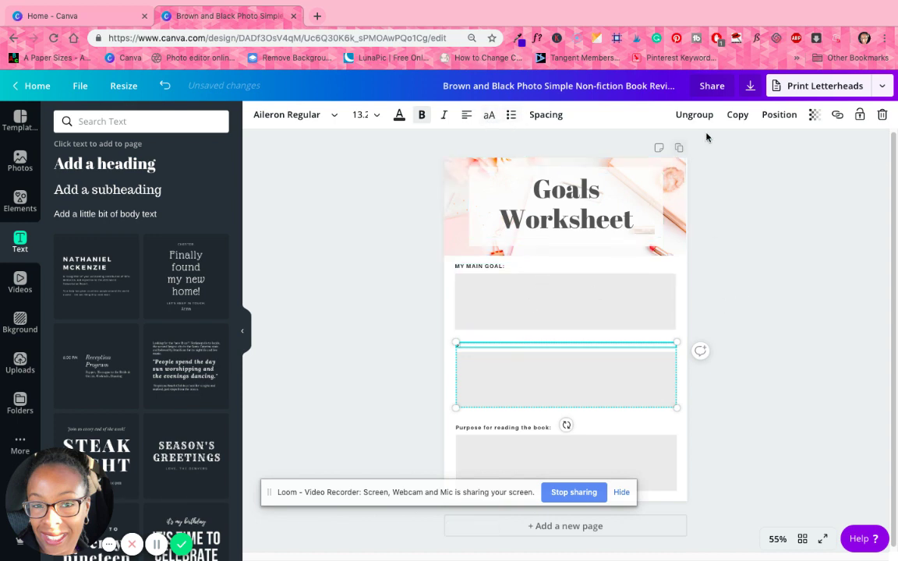
left_click(487, 116)
type("short - term go")
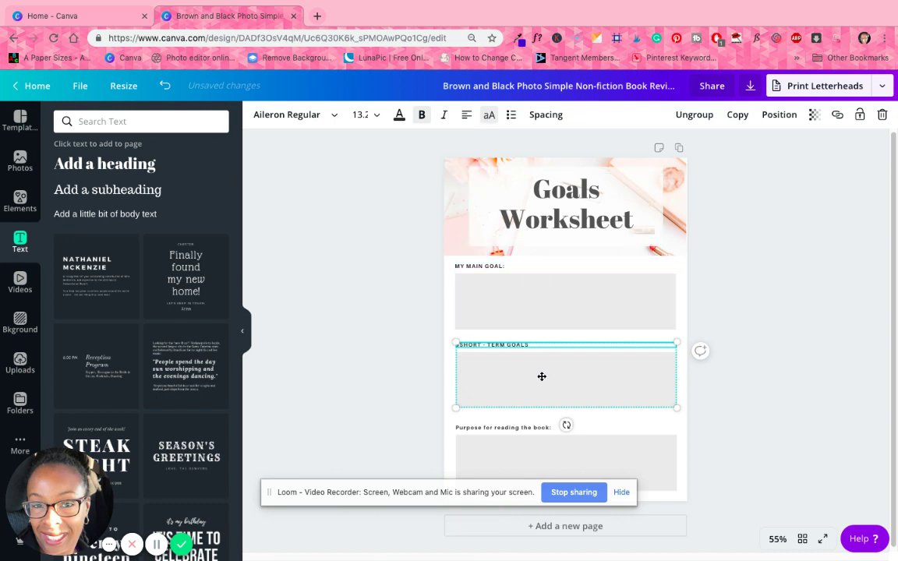
- Relabel the bottom heading in uppercase as LONG - TERM GOALS:
left_click(517, 428)
left_click(517, 427)
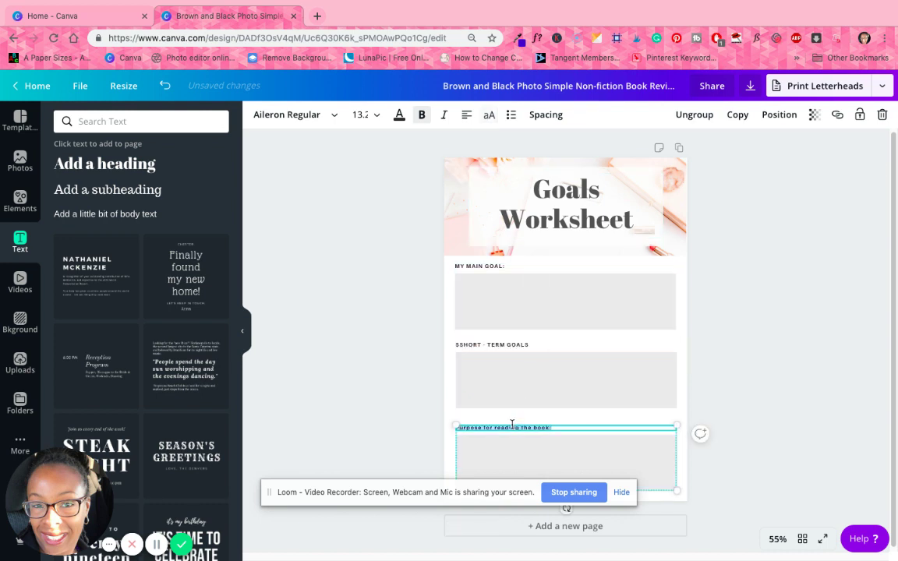
left_click(490, 115)
type("Long - Term Goals:")
- Retype the top heading as 'Early Goals' so it reads YEARLY GOALS
left_click(491, 267)
double_click(491, 266)
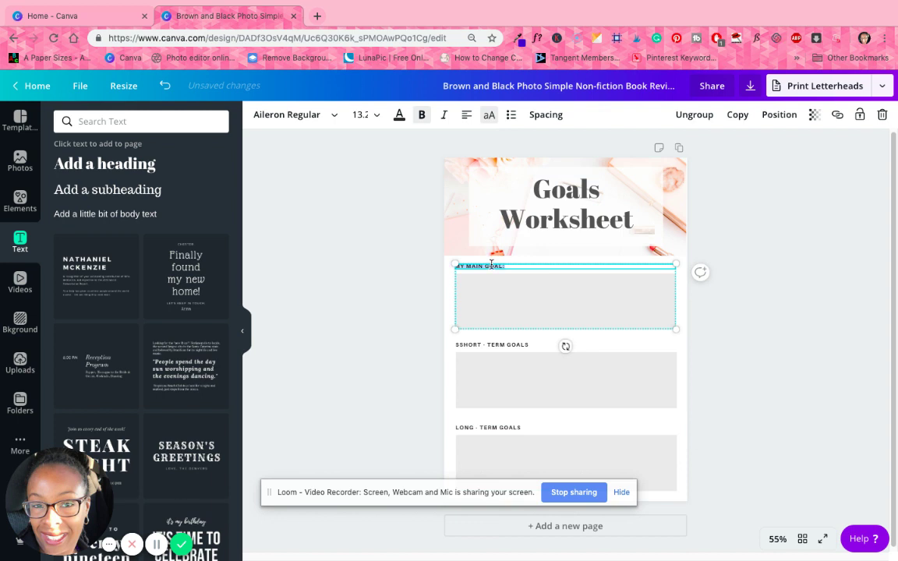
type("Early Goals")
left_click(481, 356)
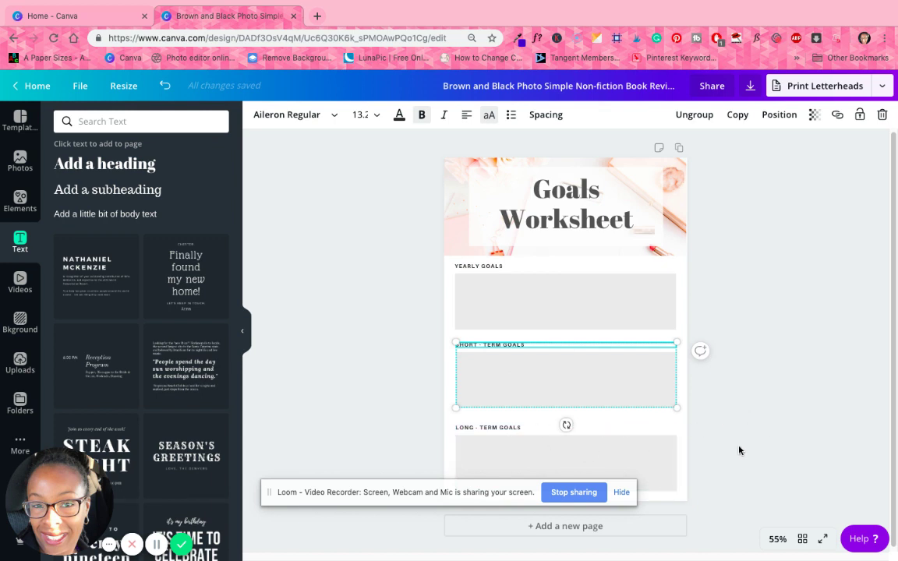
- Center the YEARLY GOALS heading and set it to 32 pt
left_click(561, 451)
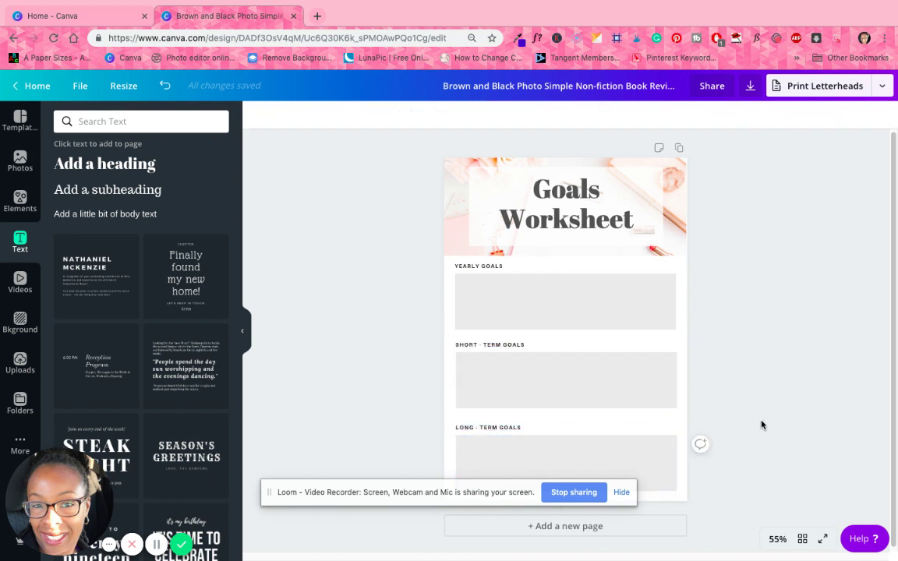
left_click(761, 423)
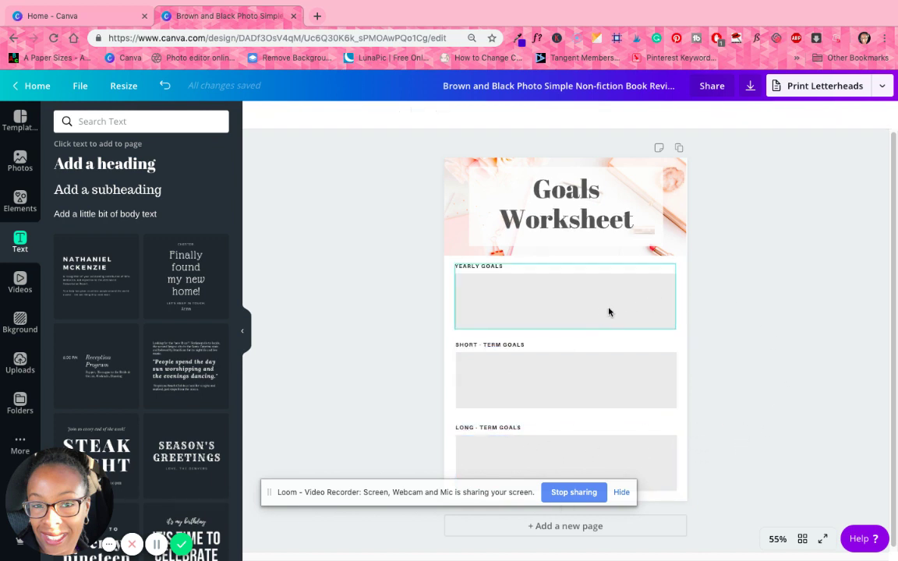
left_click(479, 265)
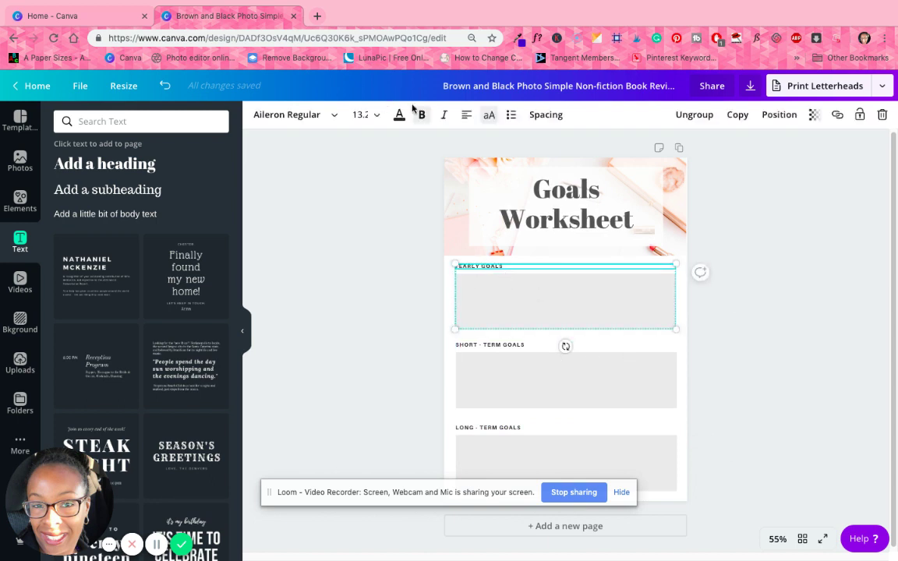
left_click(466, 116)
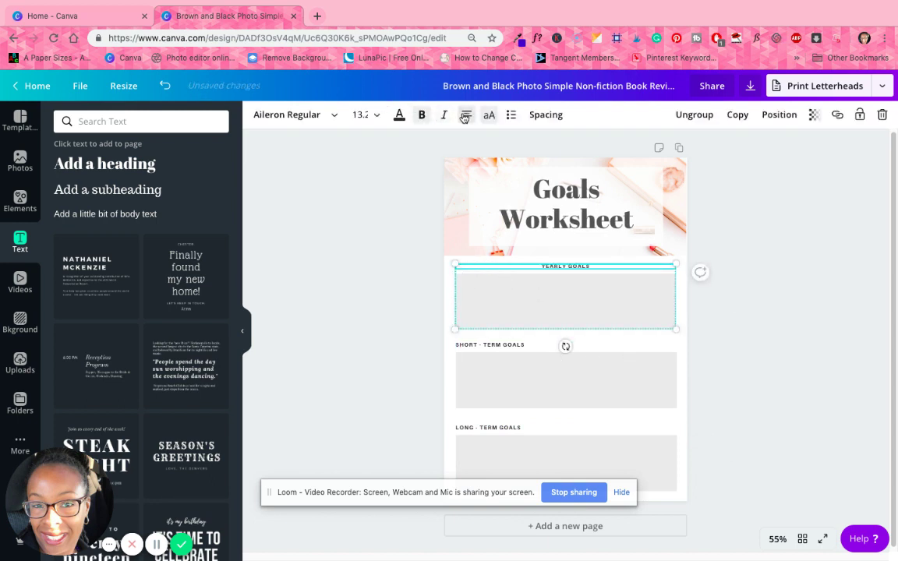
left_click(363, 115)
left_click(378, 364)
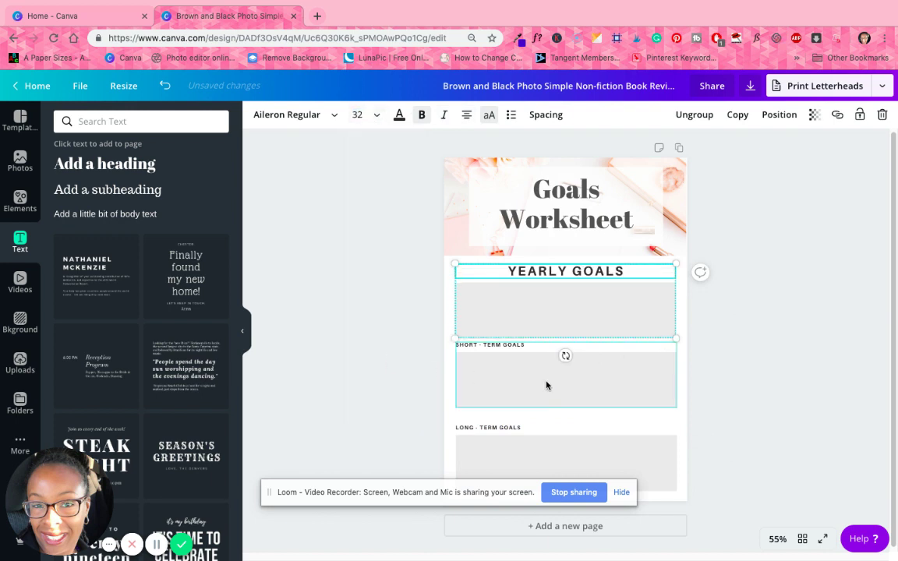
- Set the SHORT - TERM GOALS heading to 32 pt and center it
left_click(498, 348)
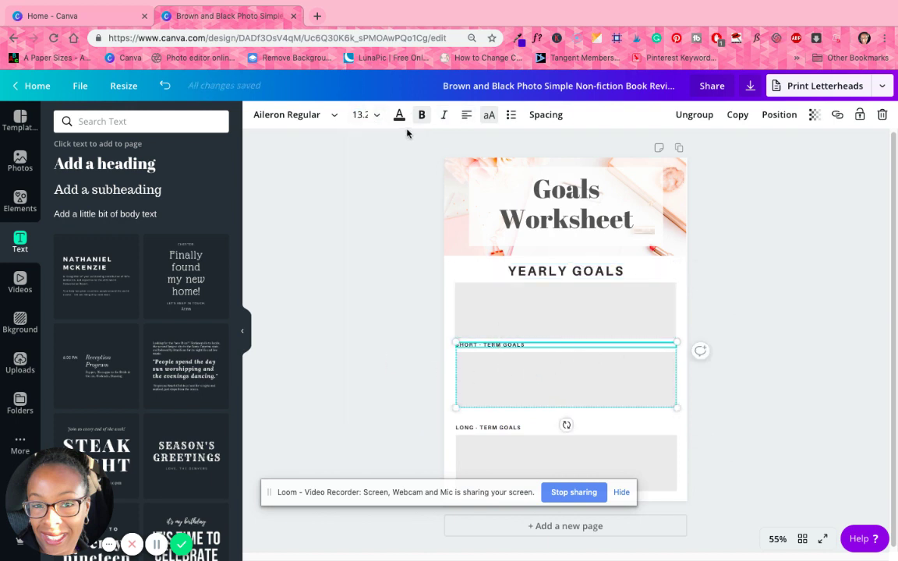
left_click(375, 117)
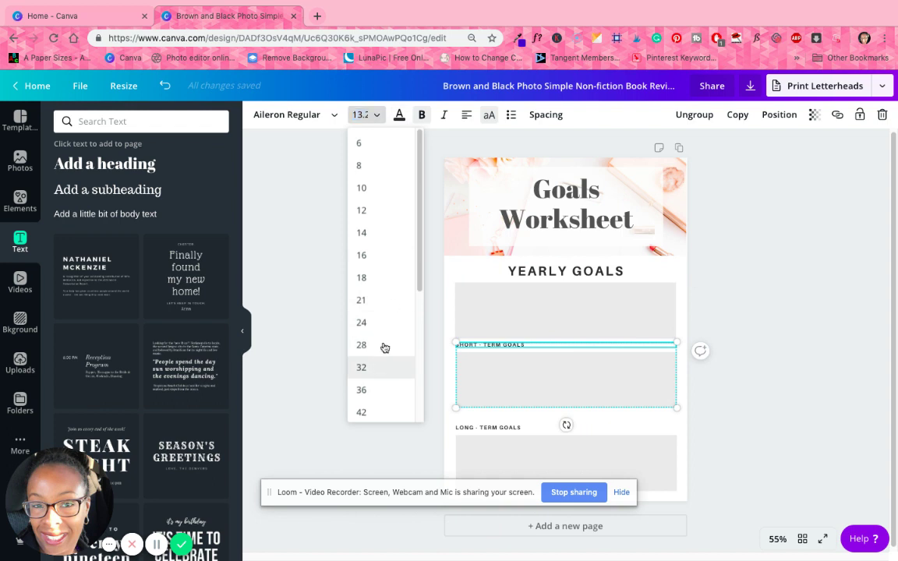
left_click(380, 367)
left_click(466, 114)
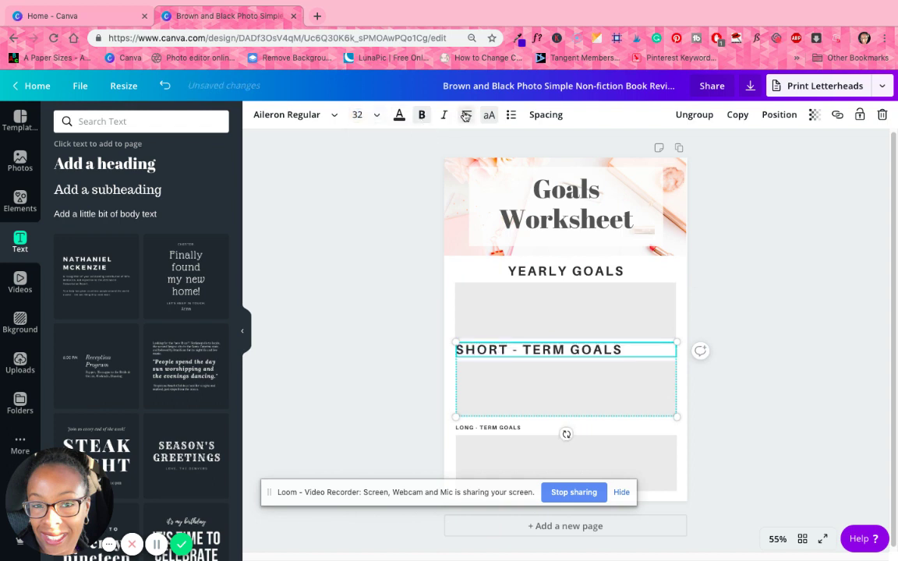
- Set the LONG - TERM GOALS heading to 32 pt and center it
left_click(566, 432)
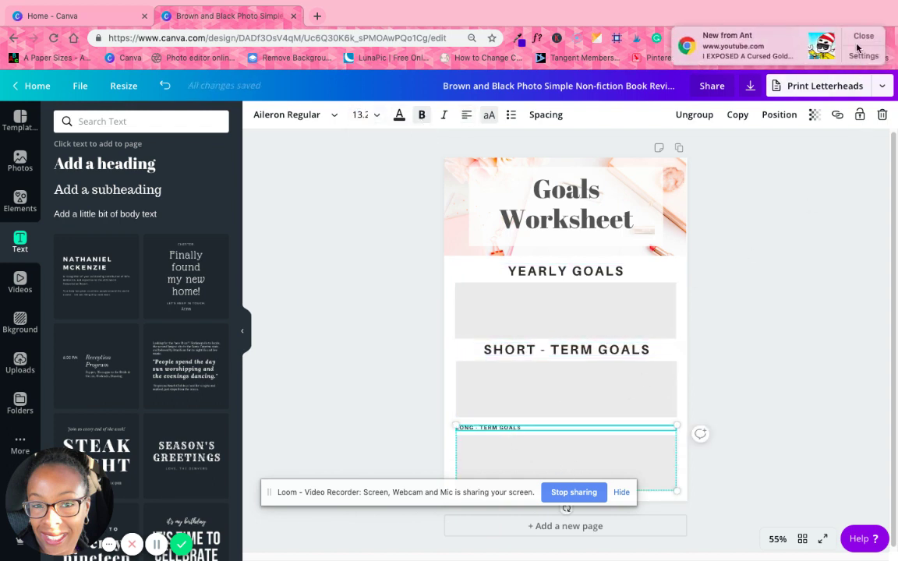
left_click(370, 115)
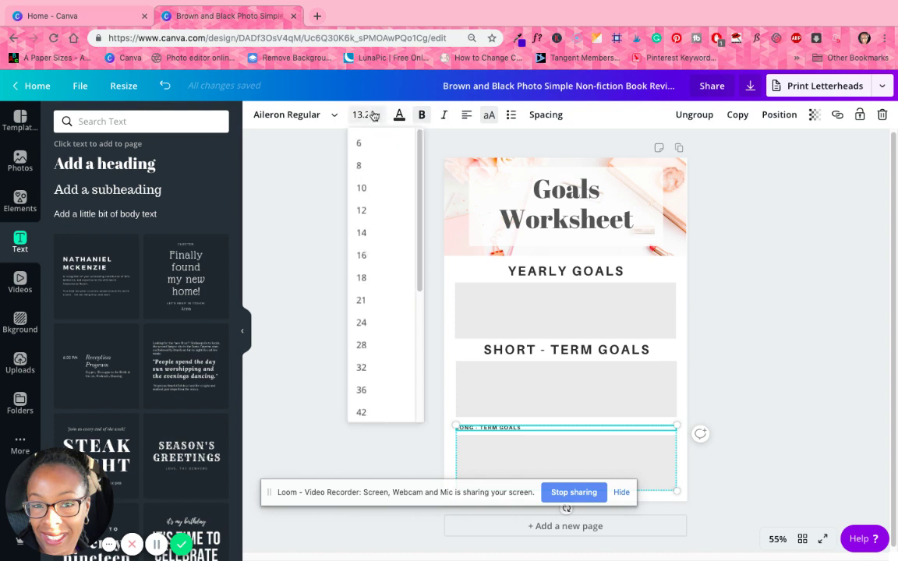
left_click(381, 366)
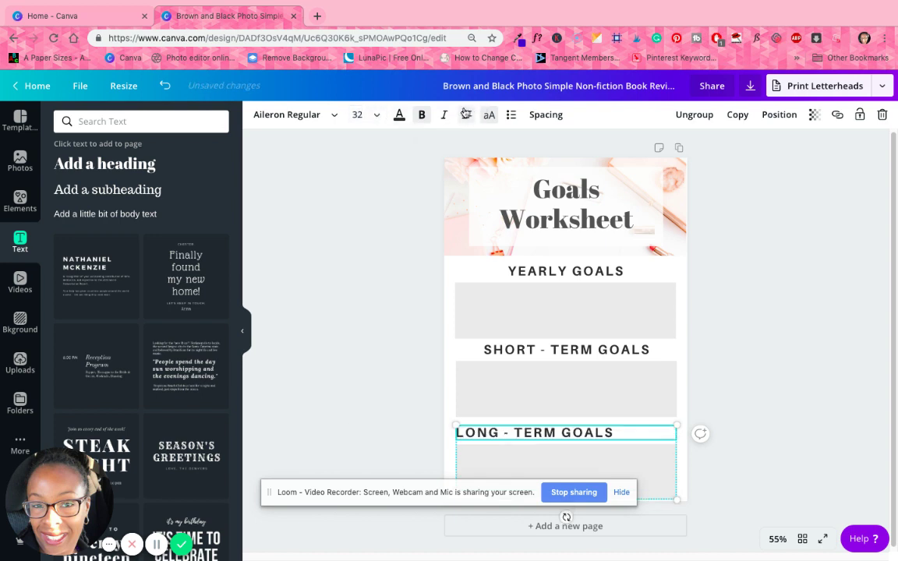
left_click(466, 115)
left_click(822, 320)
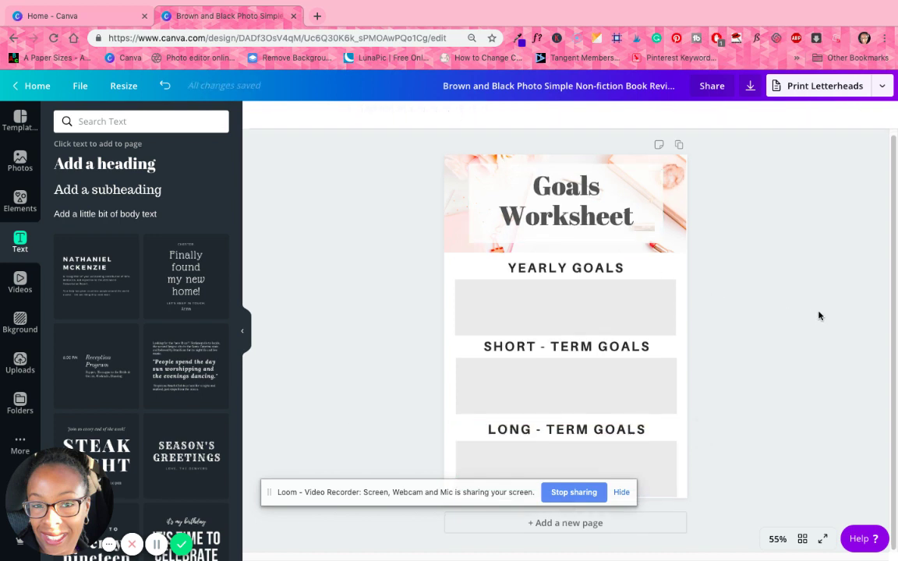